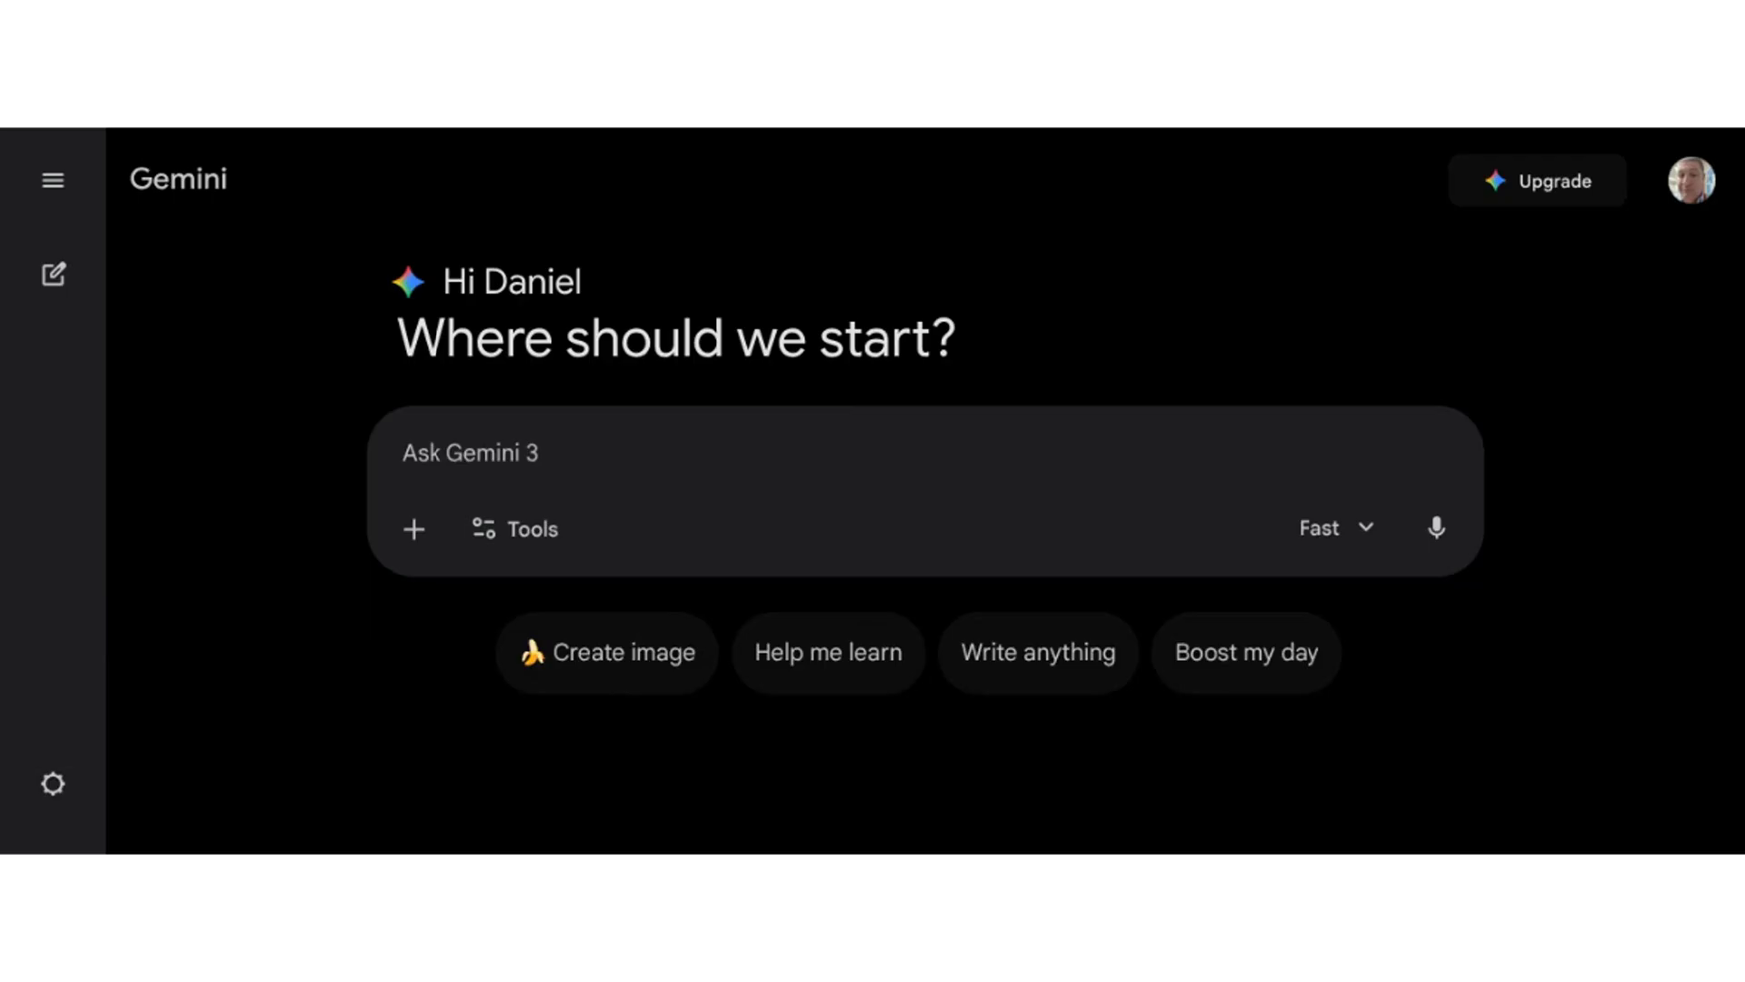
# Step: Prompt Visual layout to create a layout for students studying the great Gatsby, including topics such as themes, characters, setting, and how they all relate
pyautogui.click(528, 541)
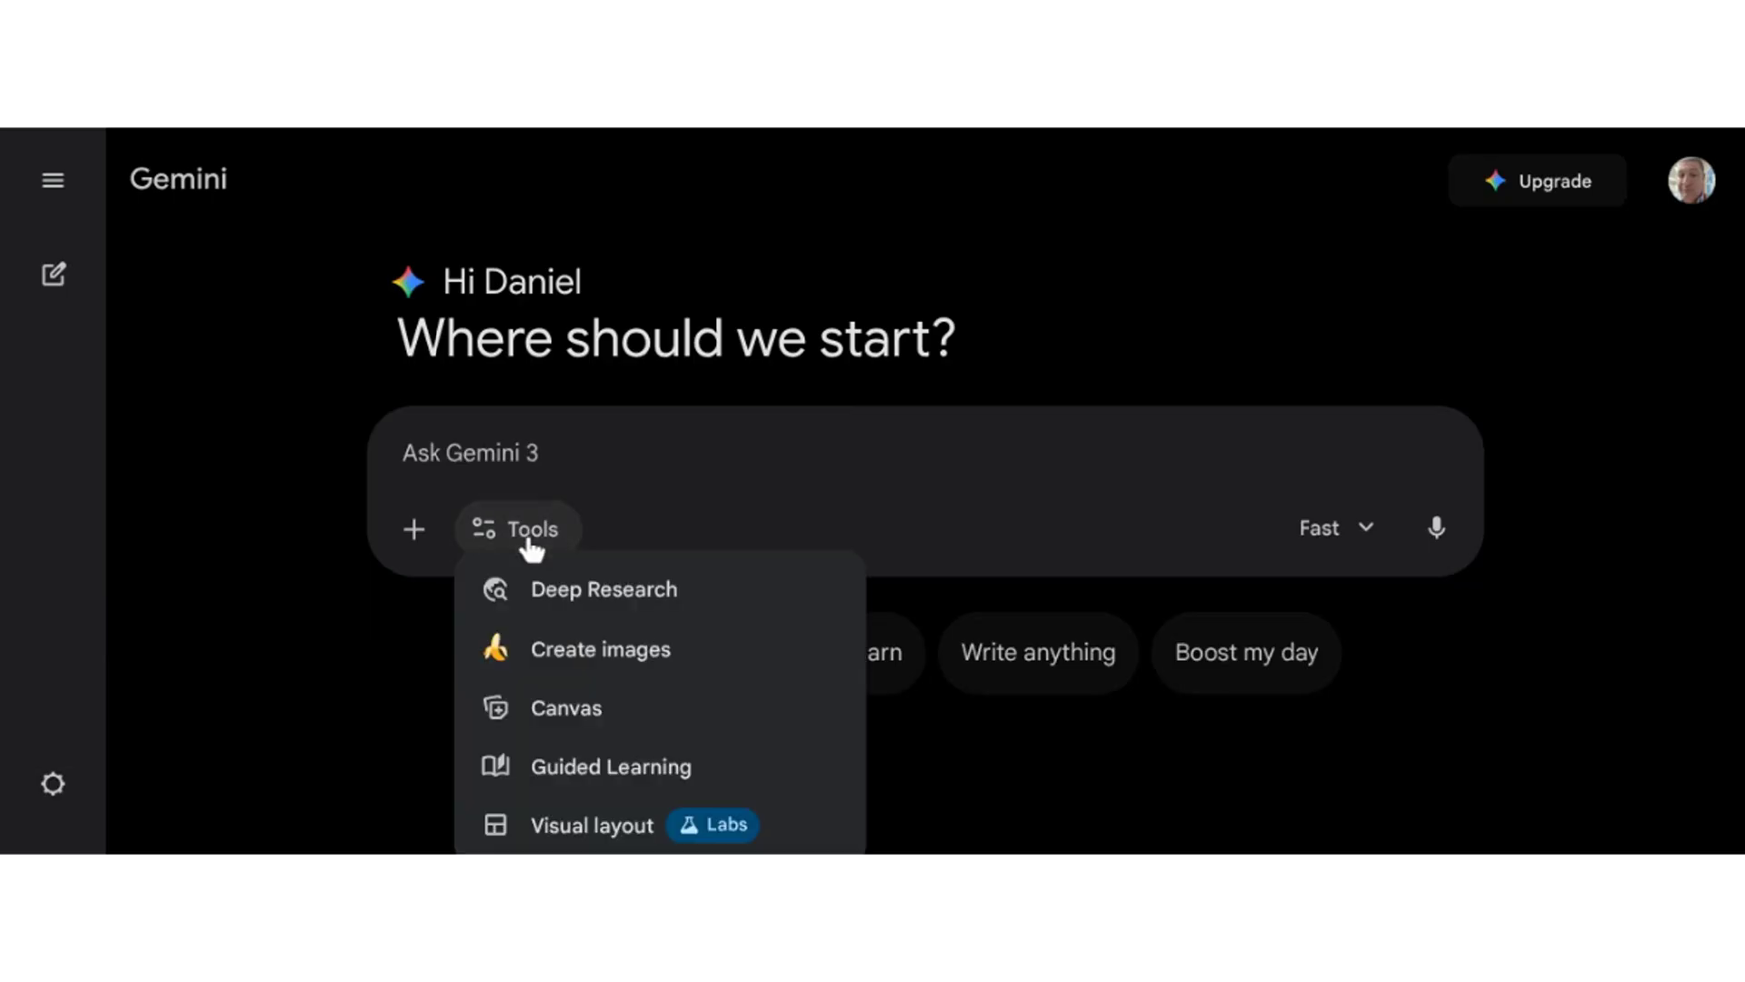
pyautogui.click(612, 829)
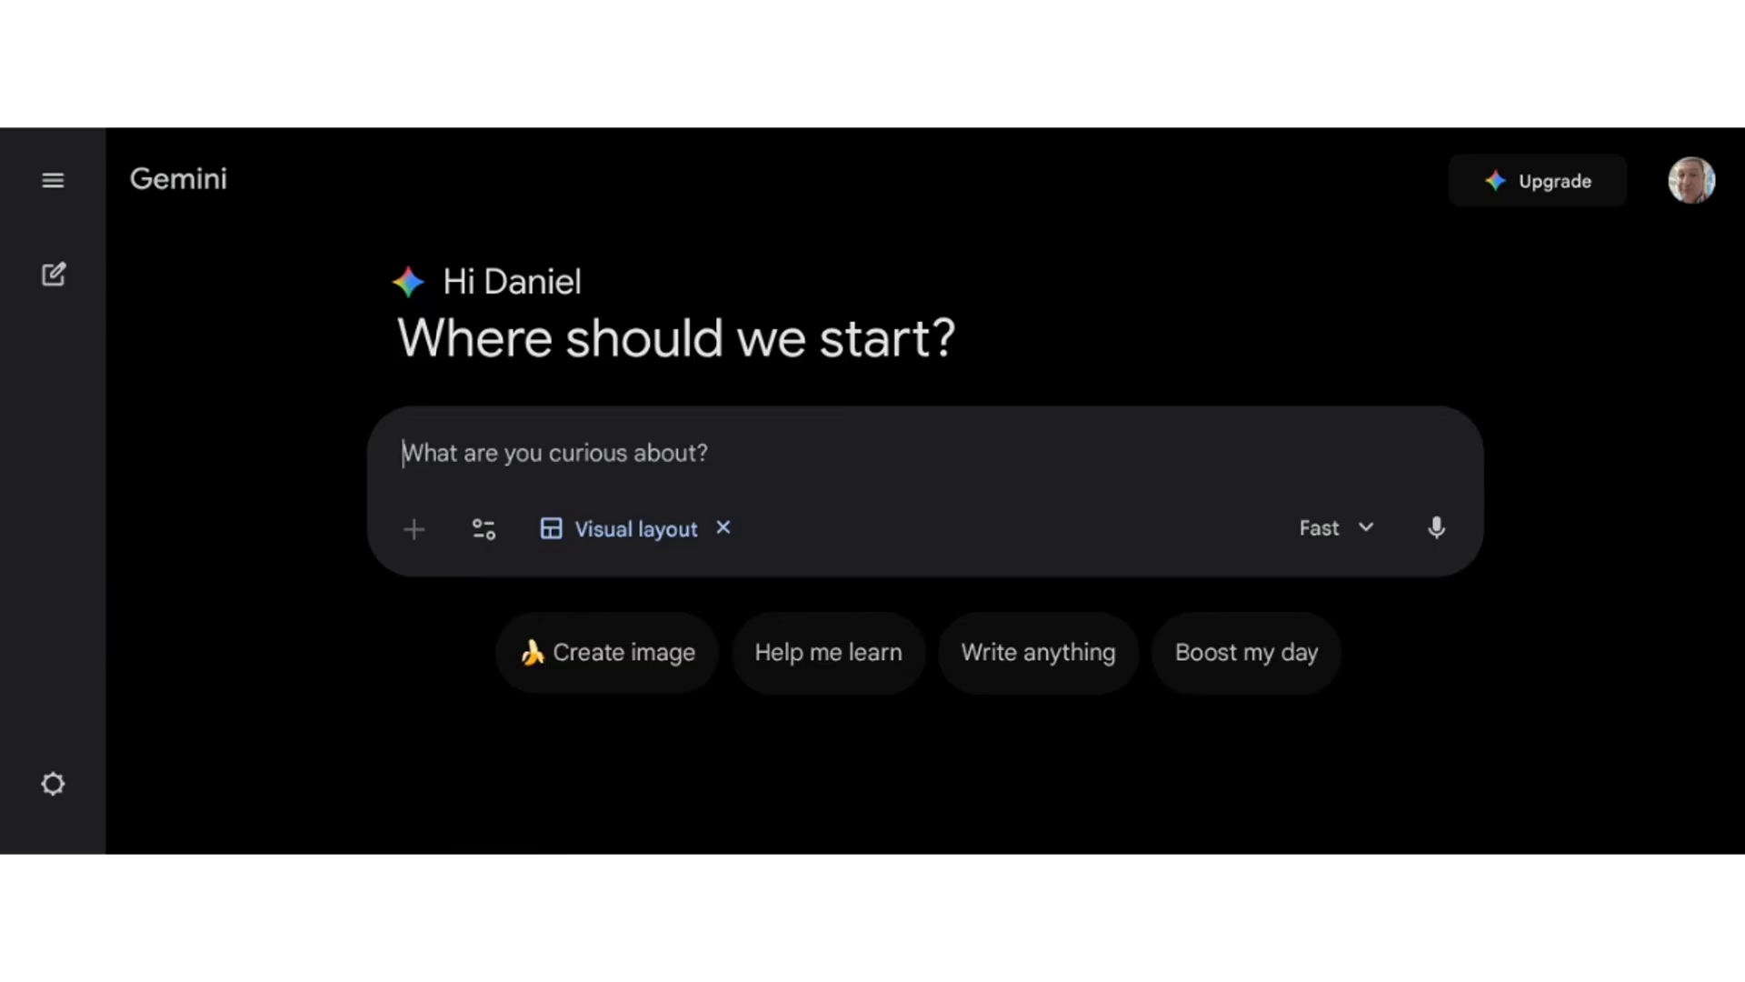
pyautogui.write('c')
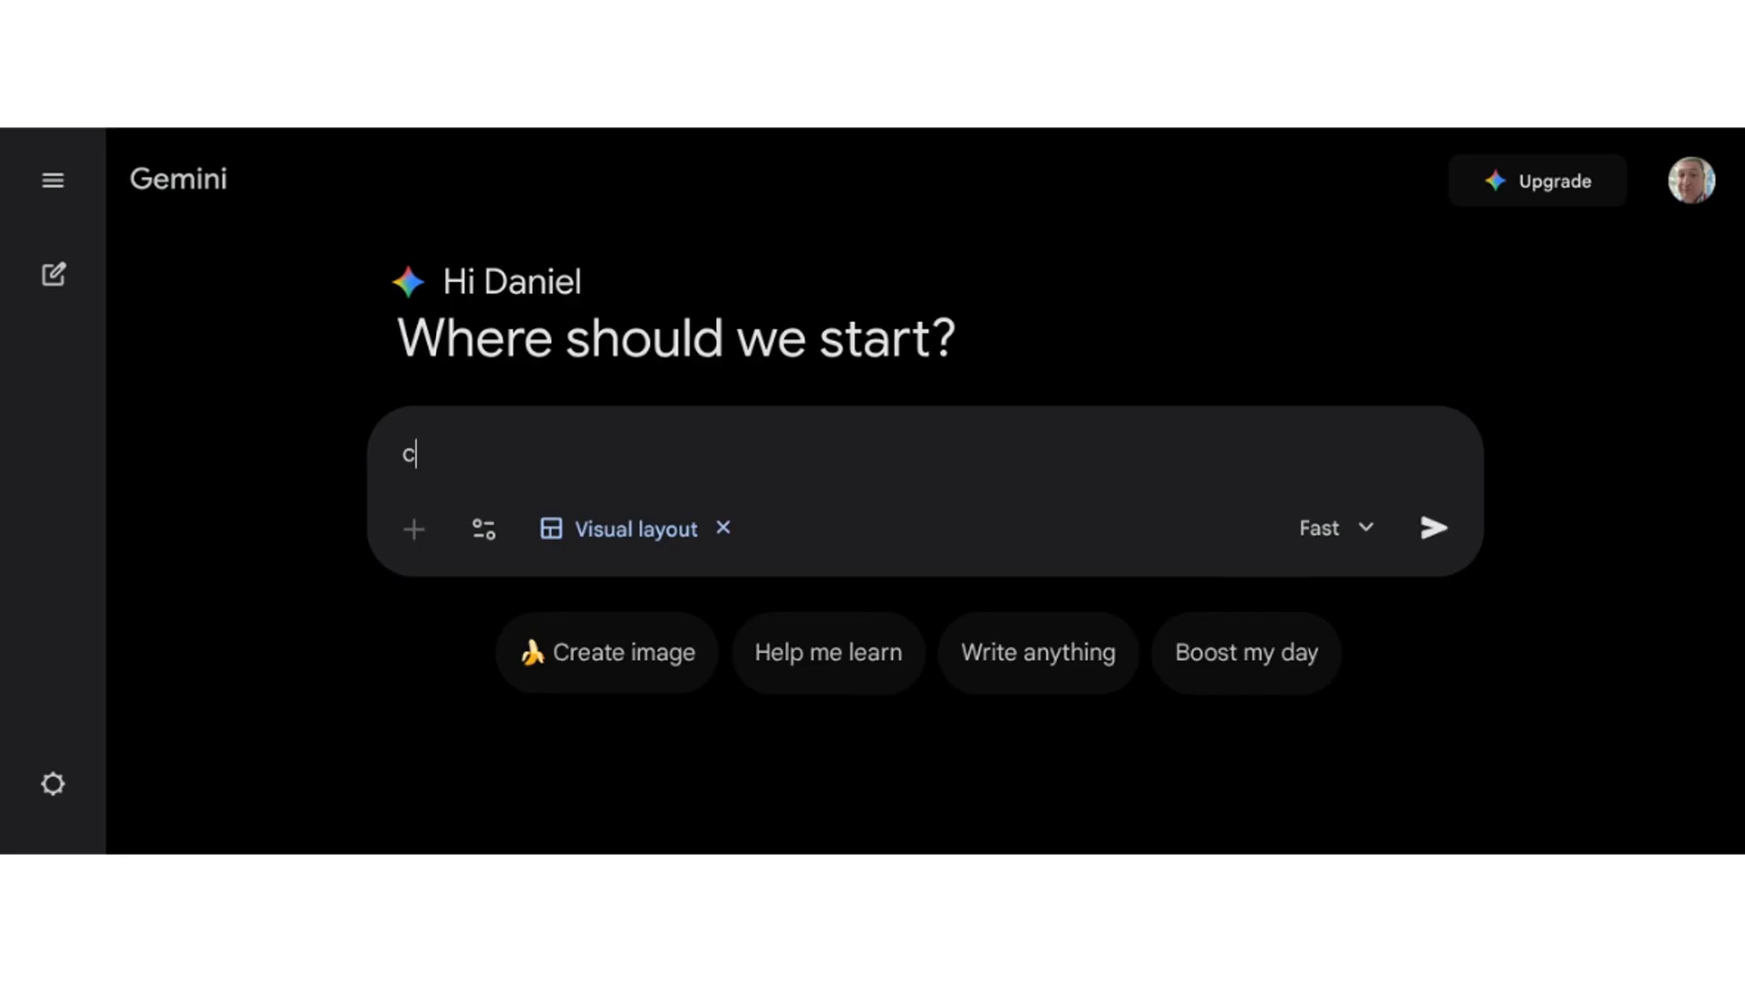
pyautogui.write('reate a layout f')
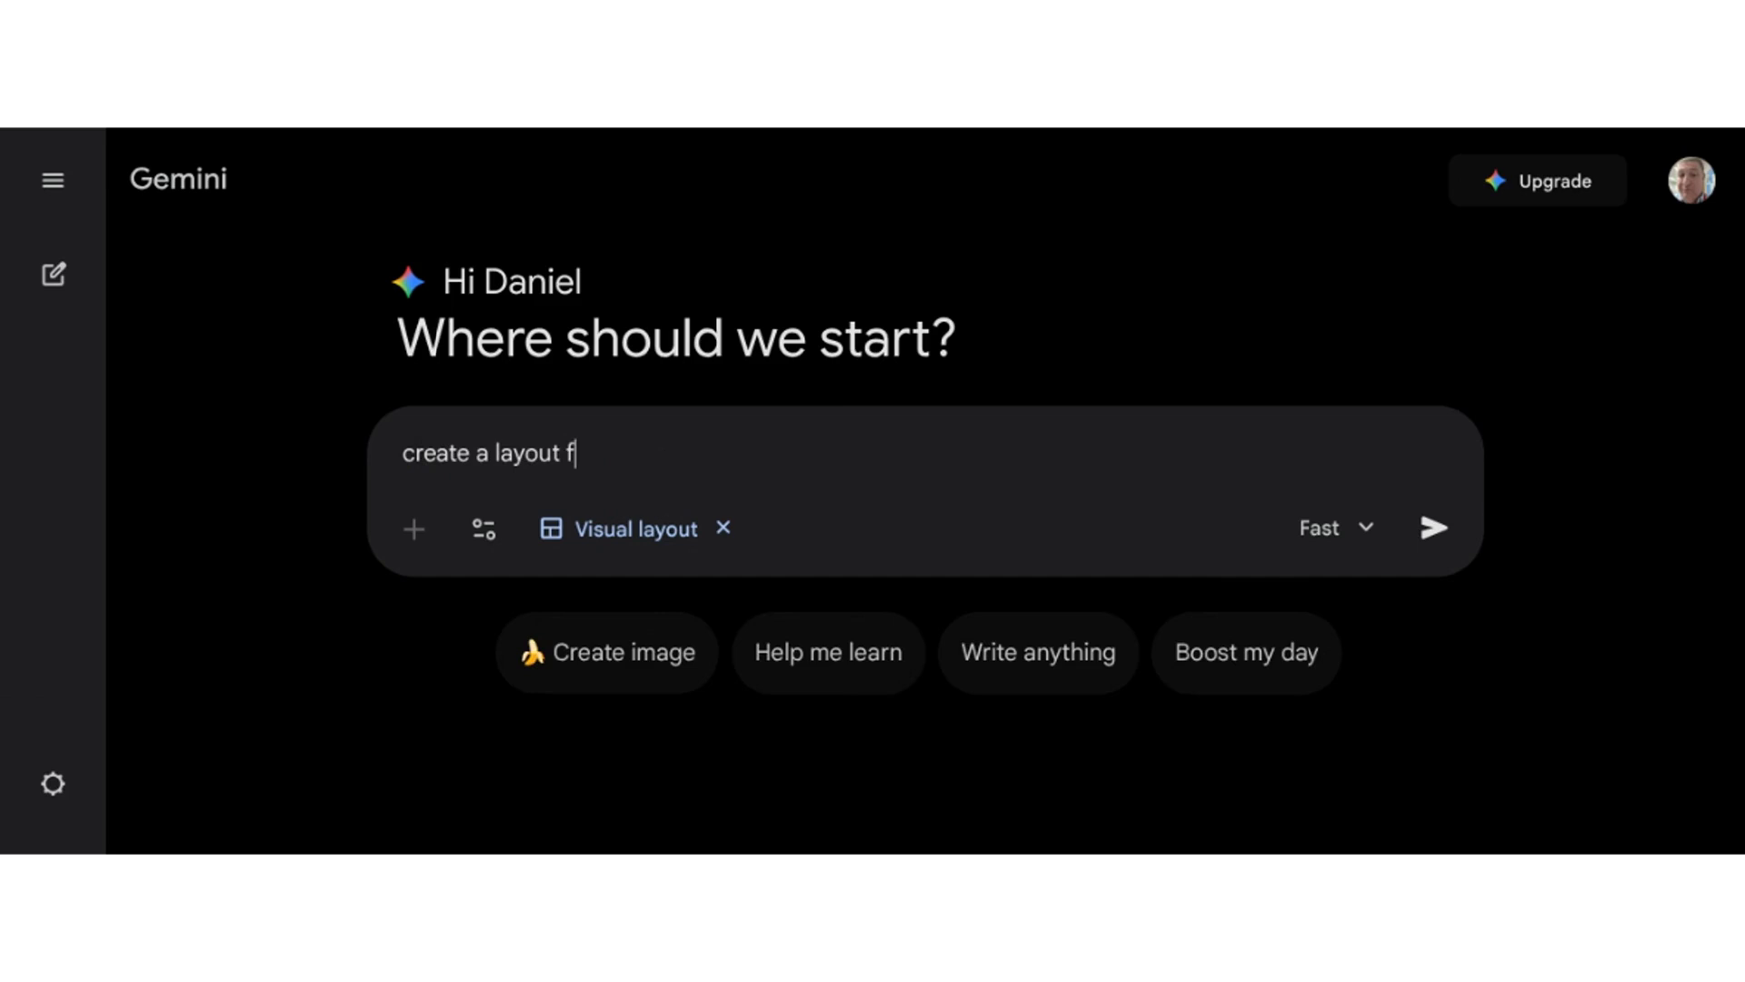
pyautogui.write('or my studen')
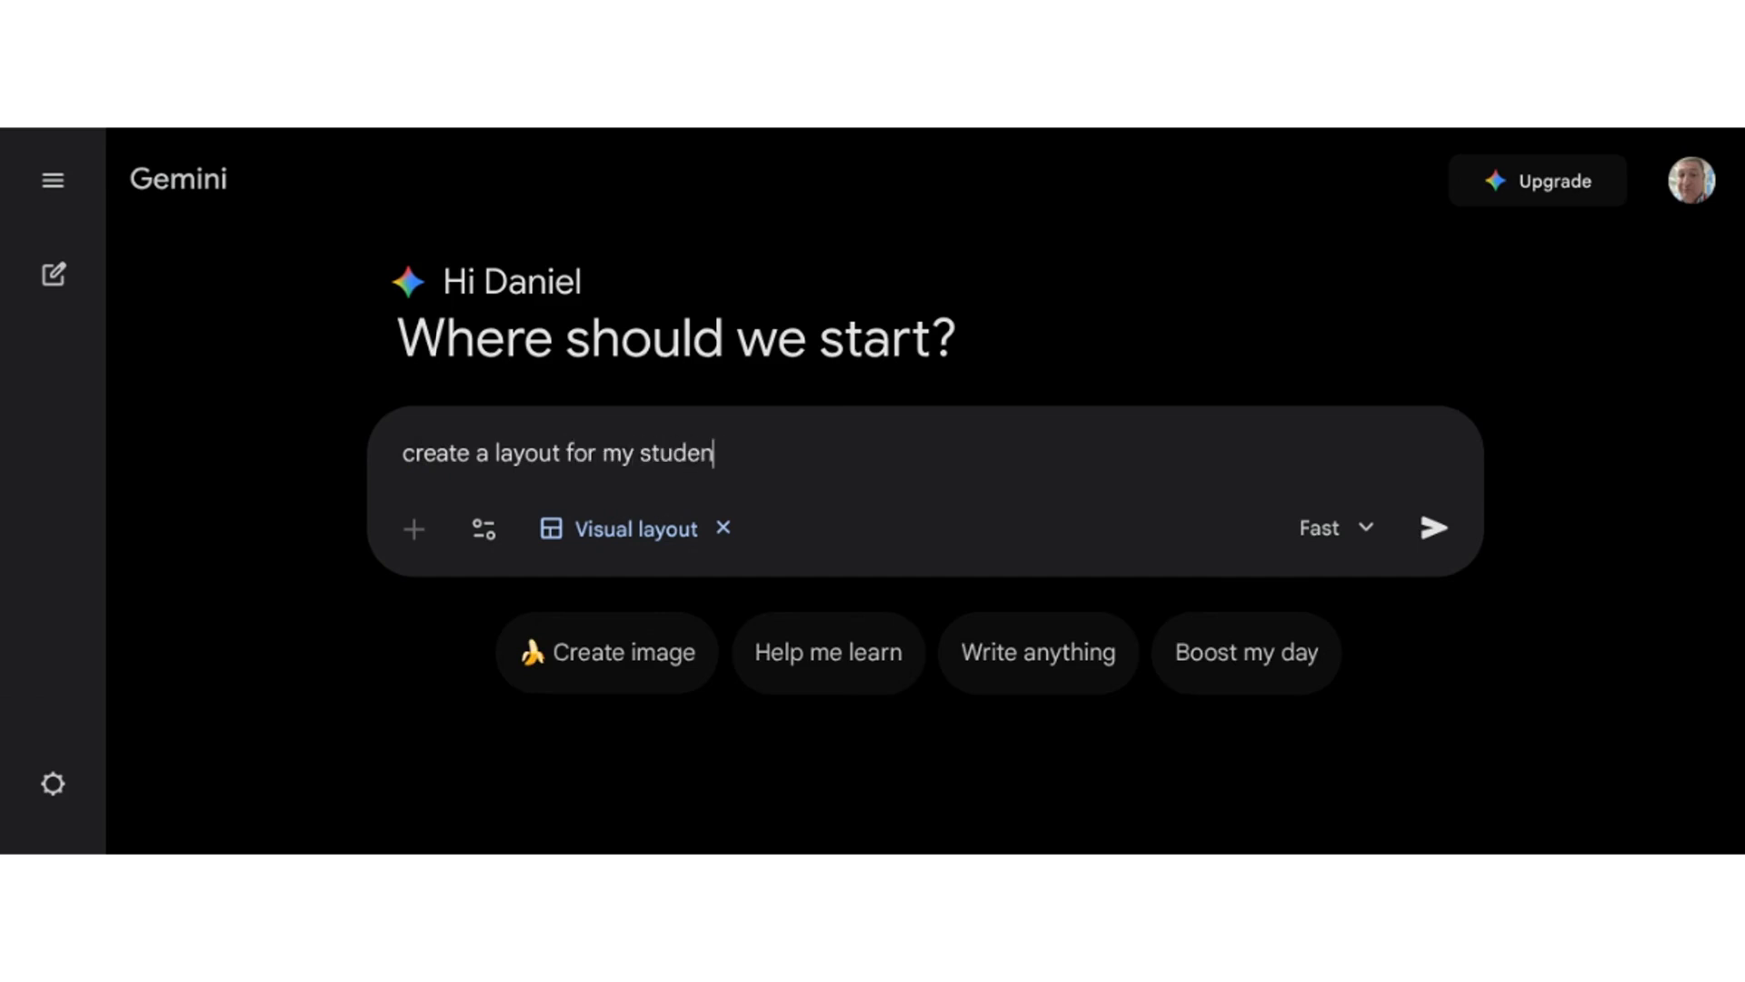
pyautogui.write('ts studying the gre')
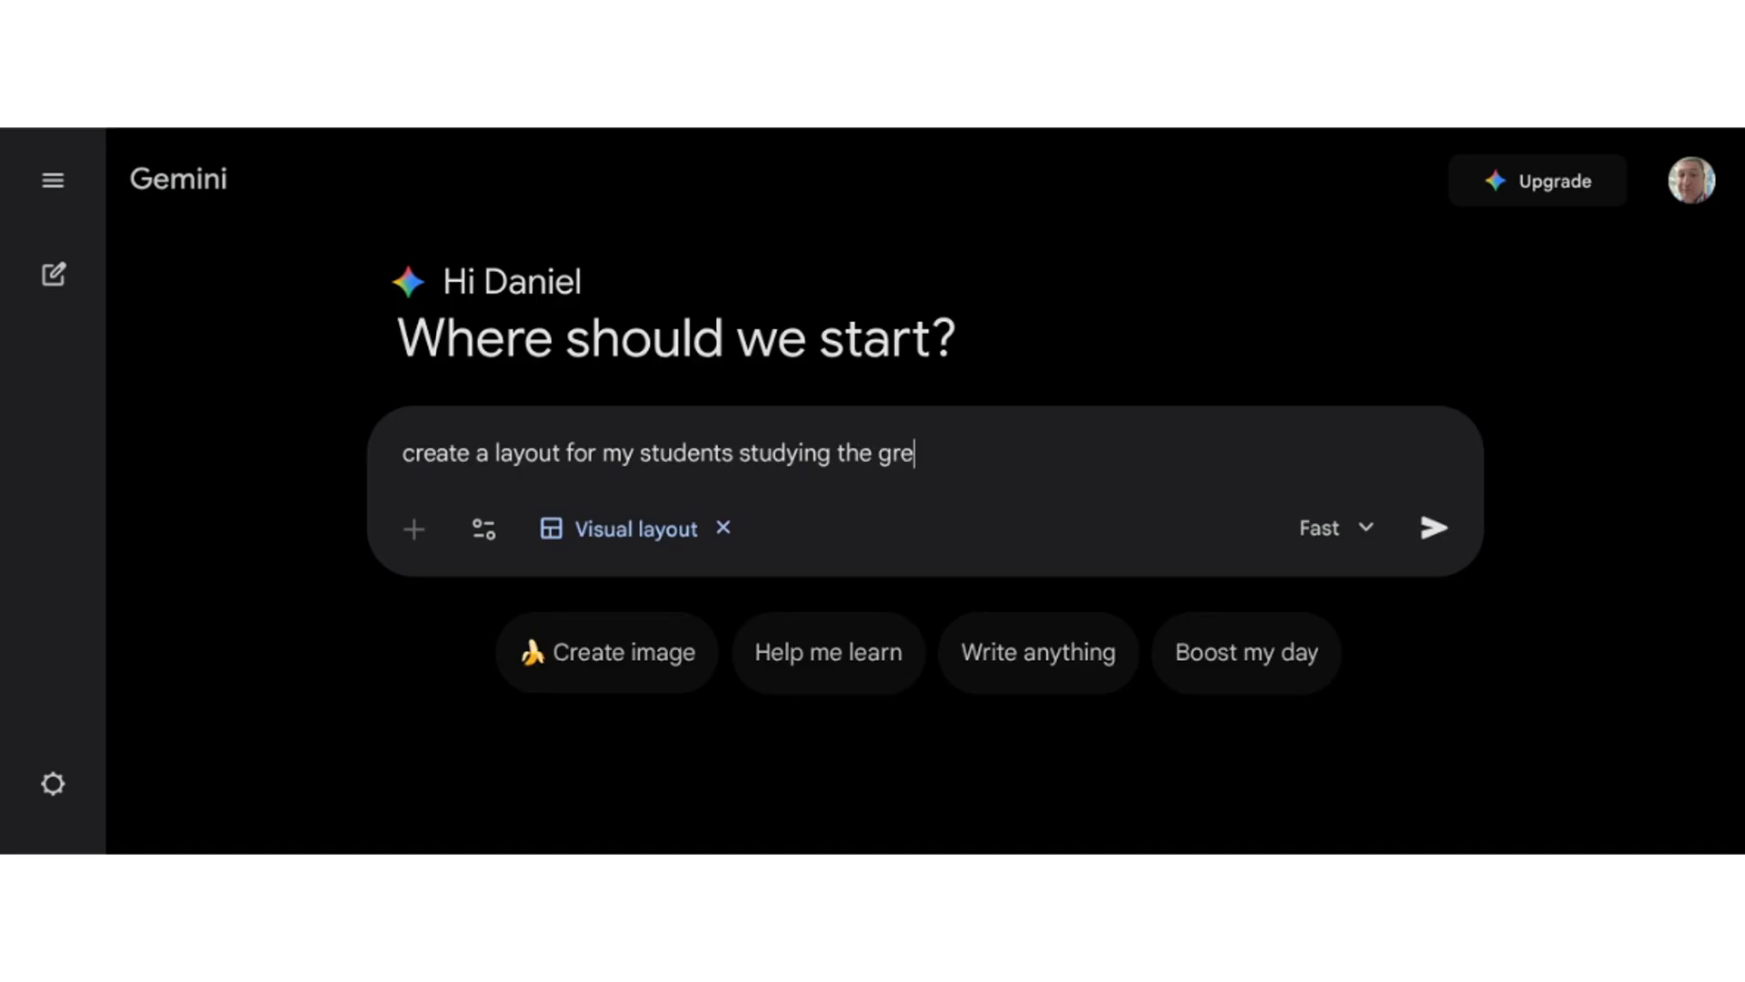
pyautogui.write('at gatsby. incl')
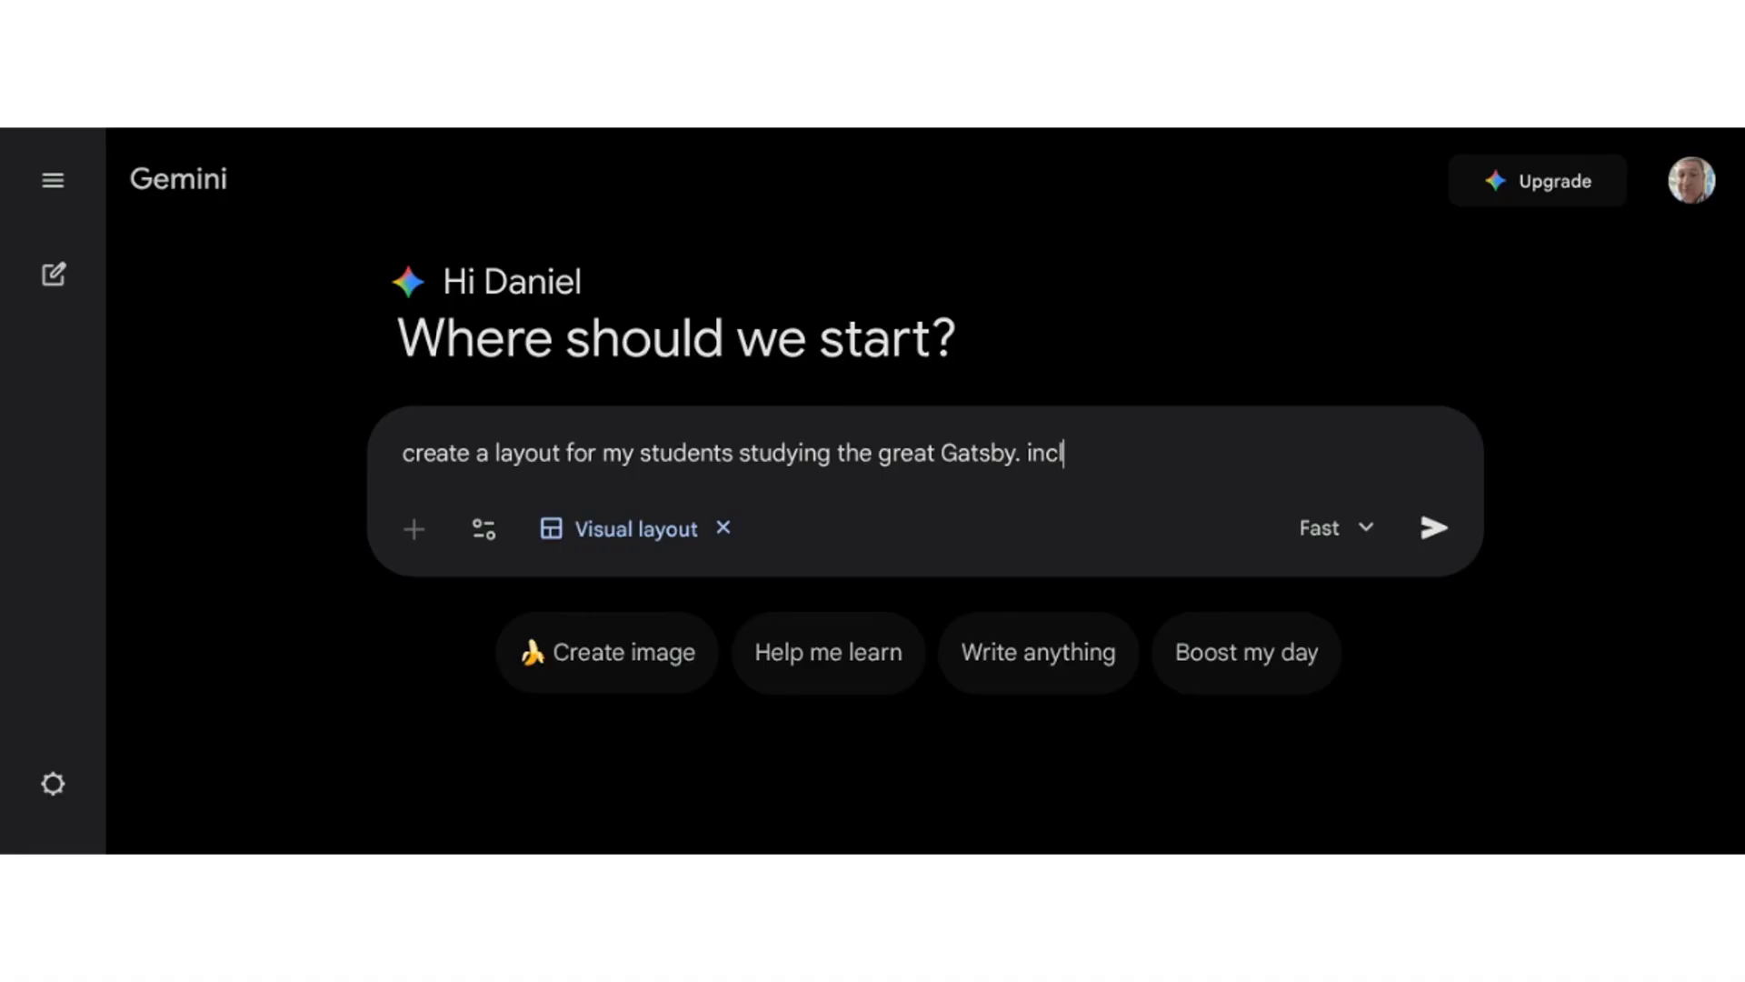
pyautogui.write('ude topics such as themes, cha')
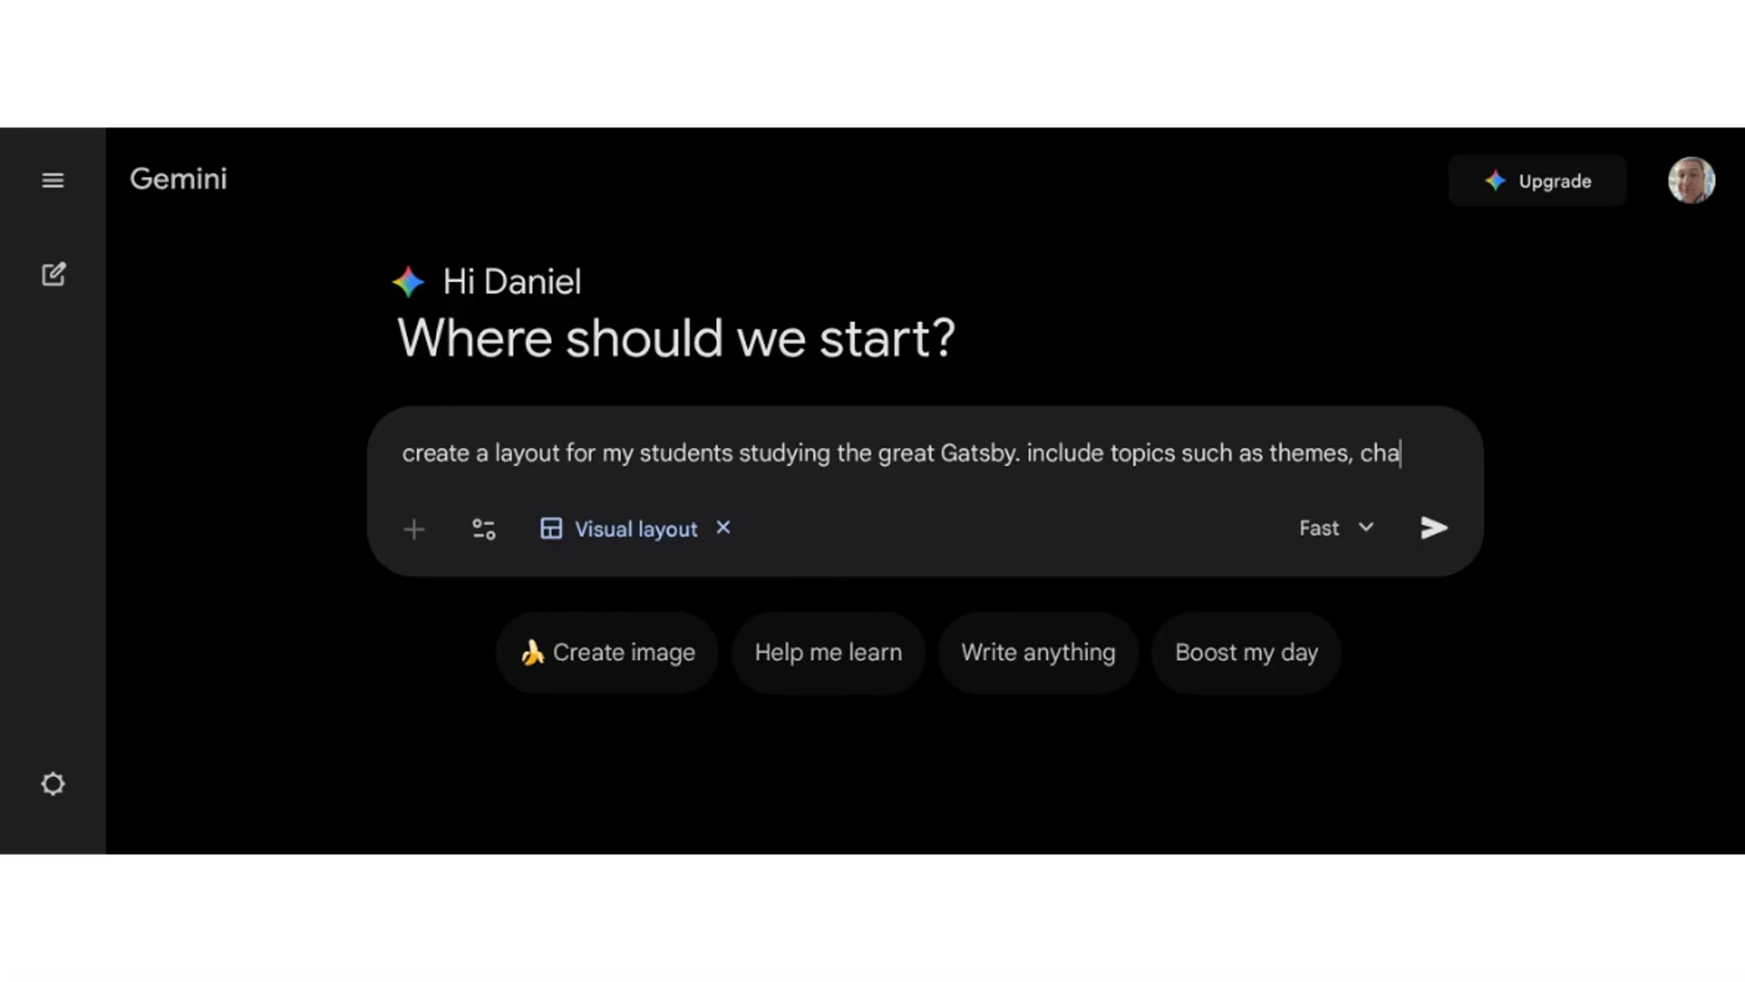
pyautogui.write('racters, sett')
pyautogui.press('BackSpace')
pyautogui.press('BackSpace')
pyautogui.write('tting, and how they all relate to one another')
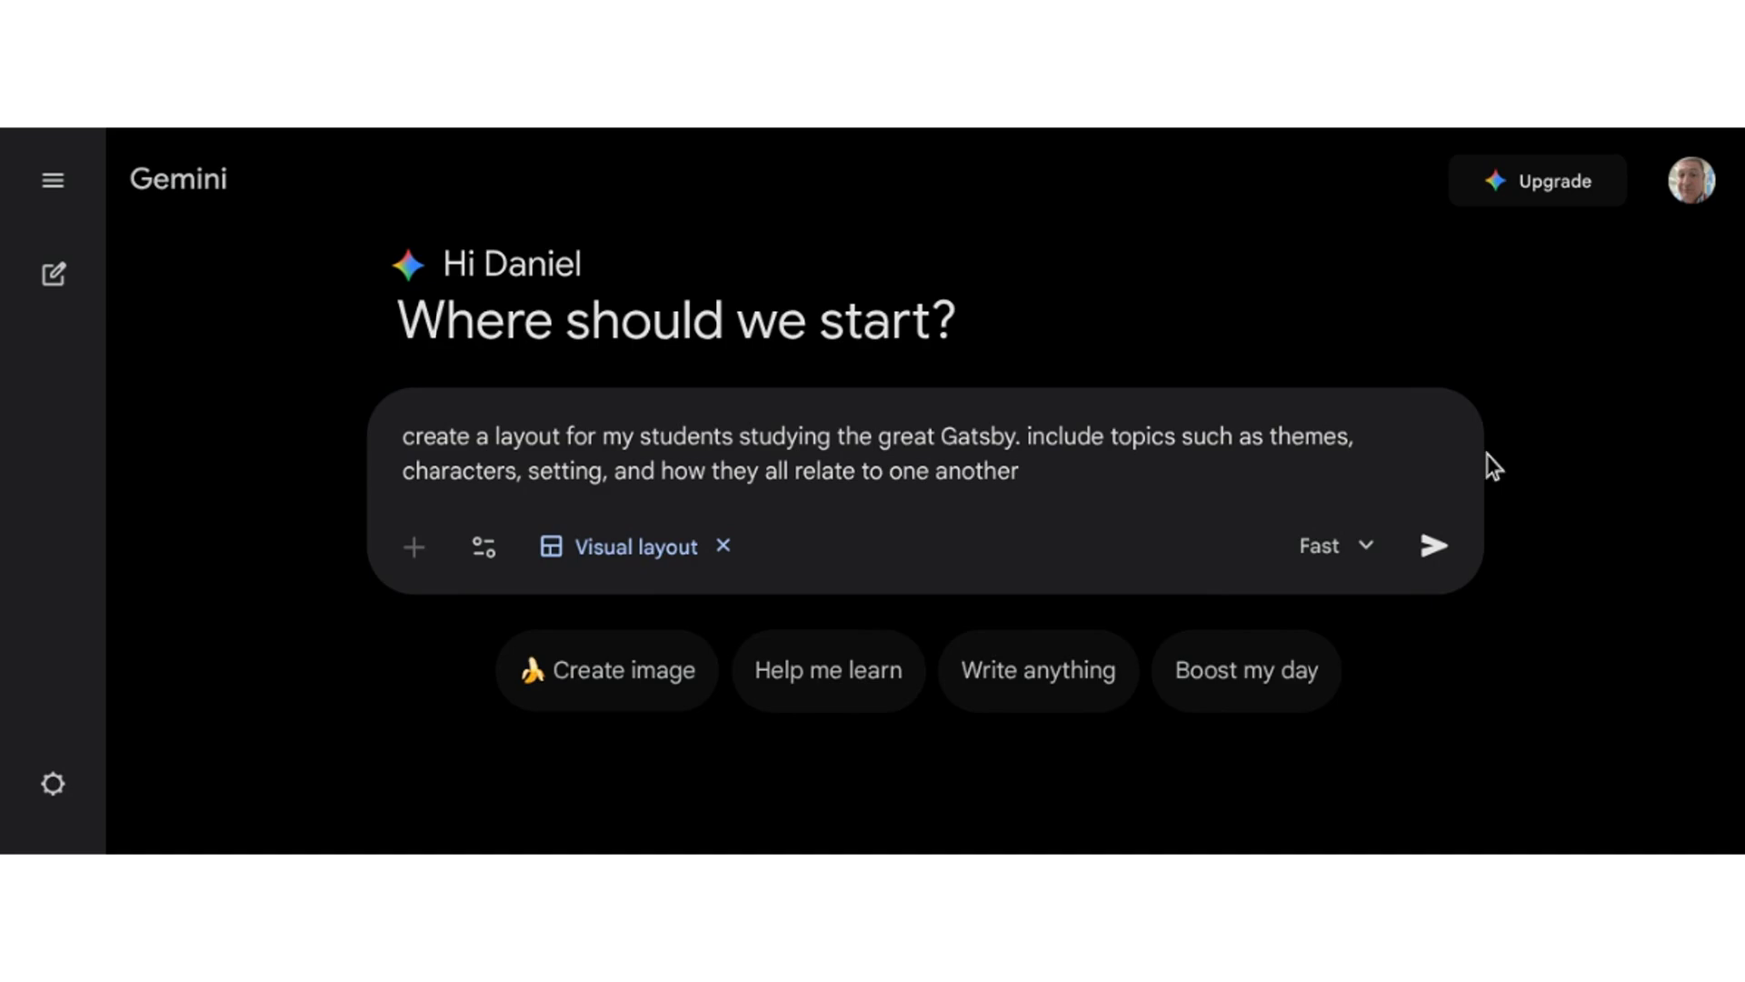
pyautogui.click(1432, 548)
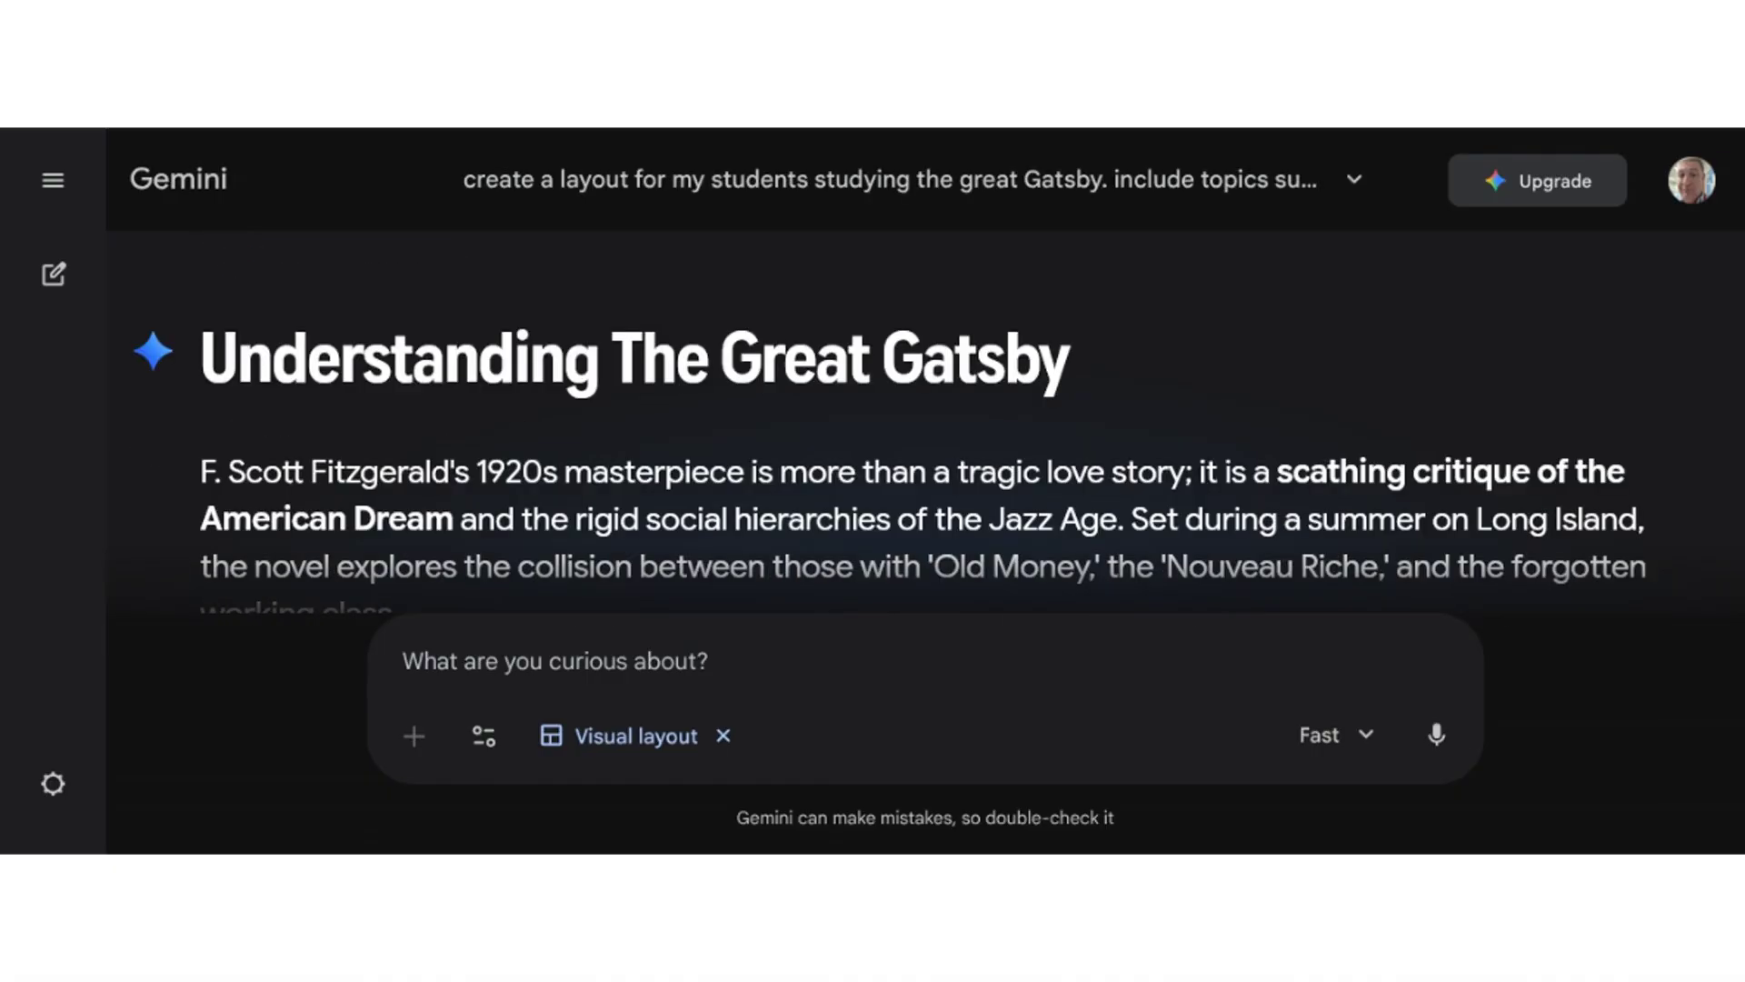
# Step: Examine the generated layout's introduction, social class geography, character cards and major themes sections
pyautogui.scroll(-3, 938, 432)
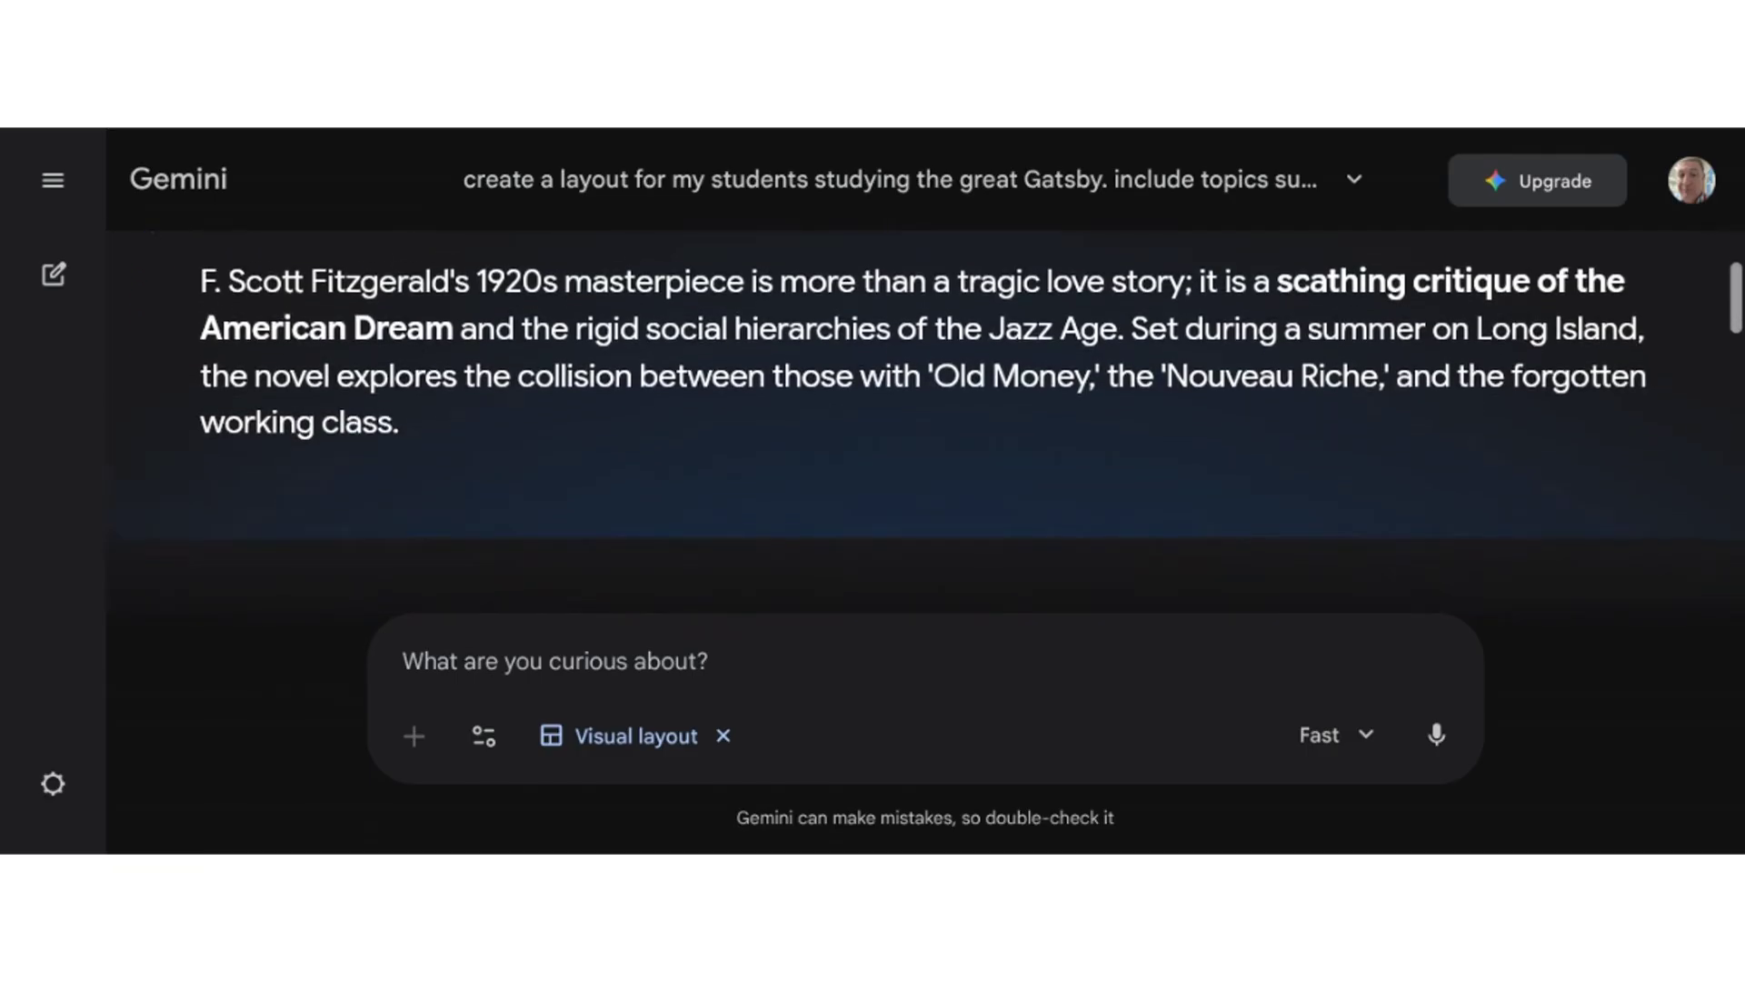
pyautogui.scroll(-2, 938, 431)
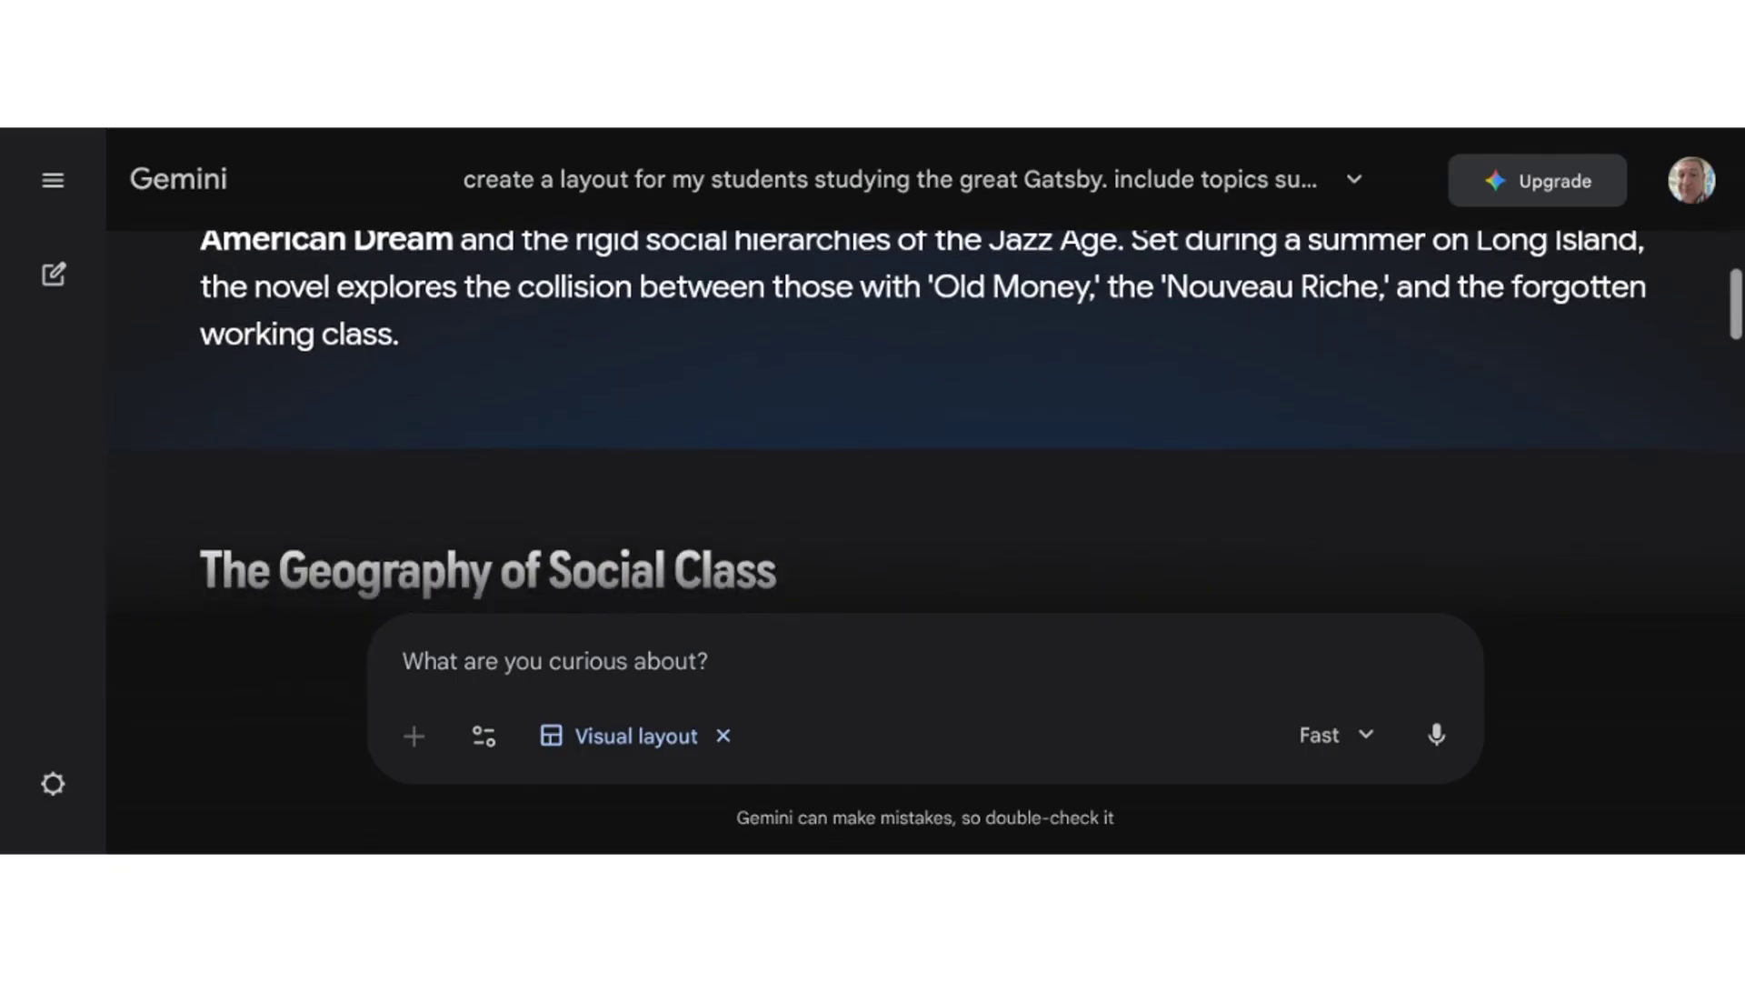
pyautogui.scroll(-2, 938, 432)
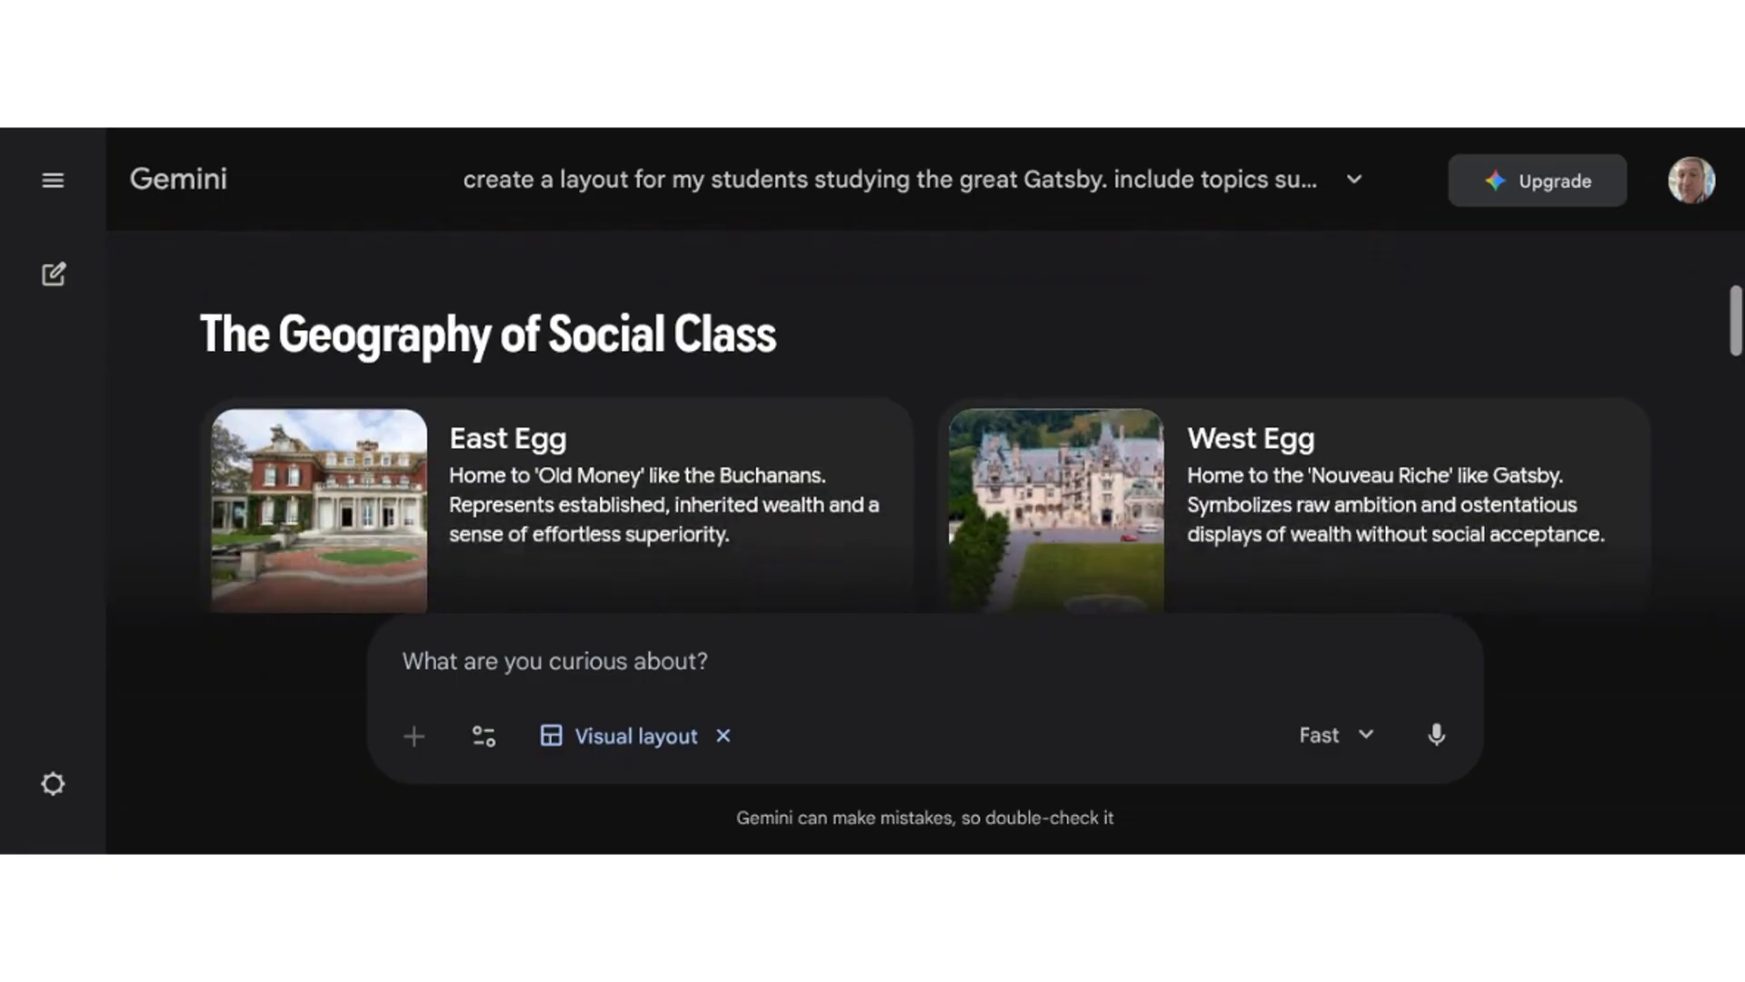
pyautogui.scroll(-3, 926, 423)
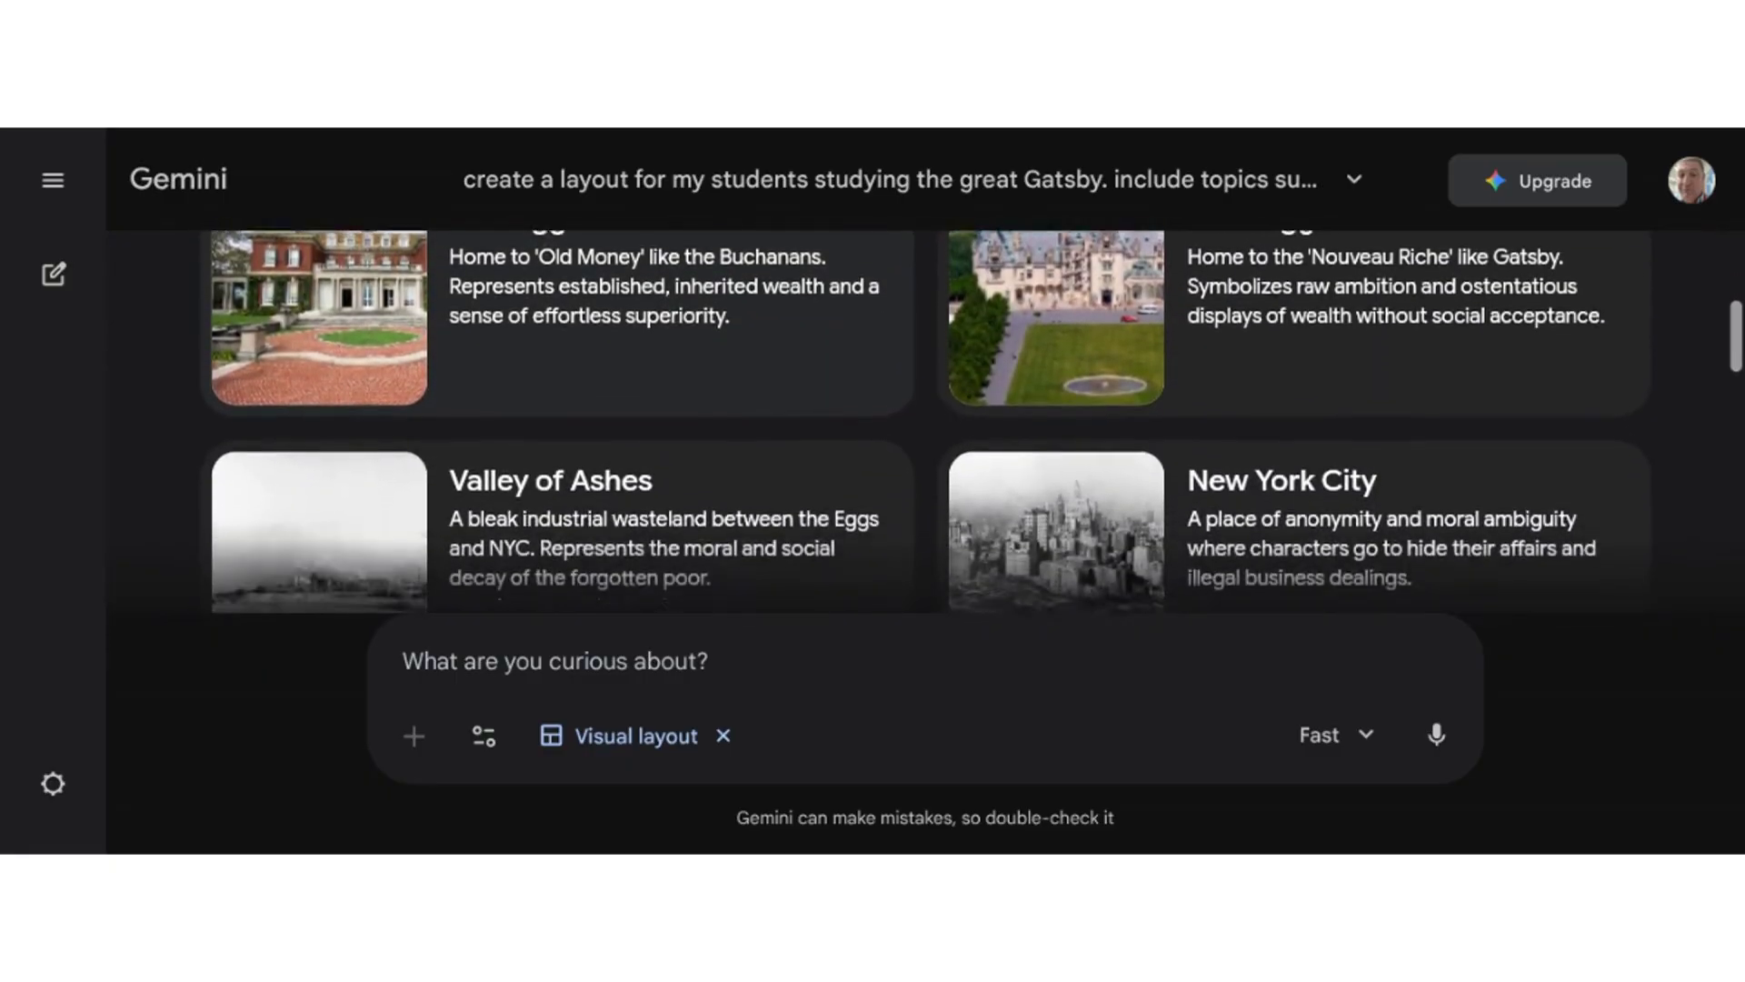
pyautogui.scroll(-3, 926, 423)
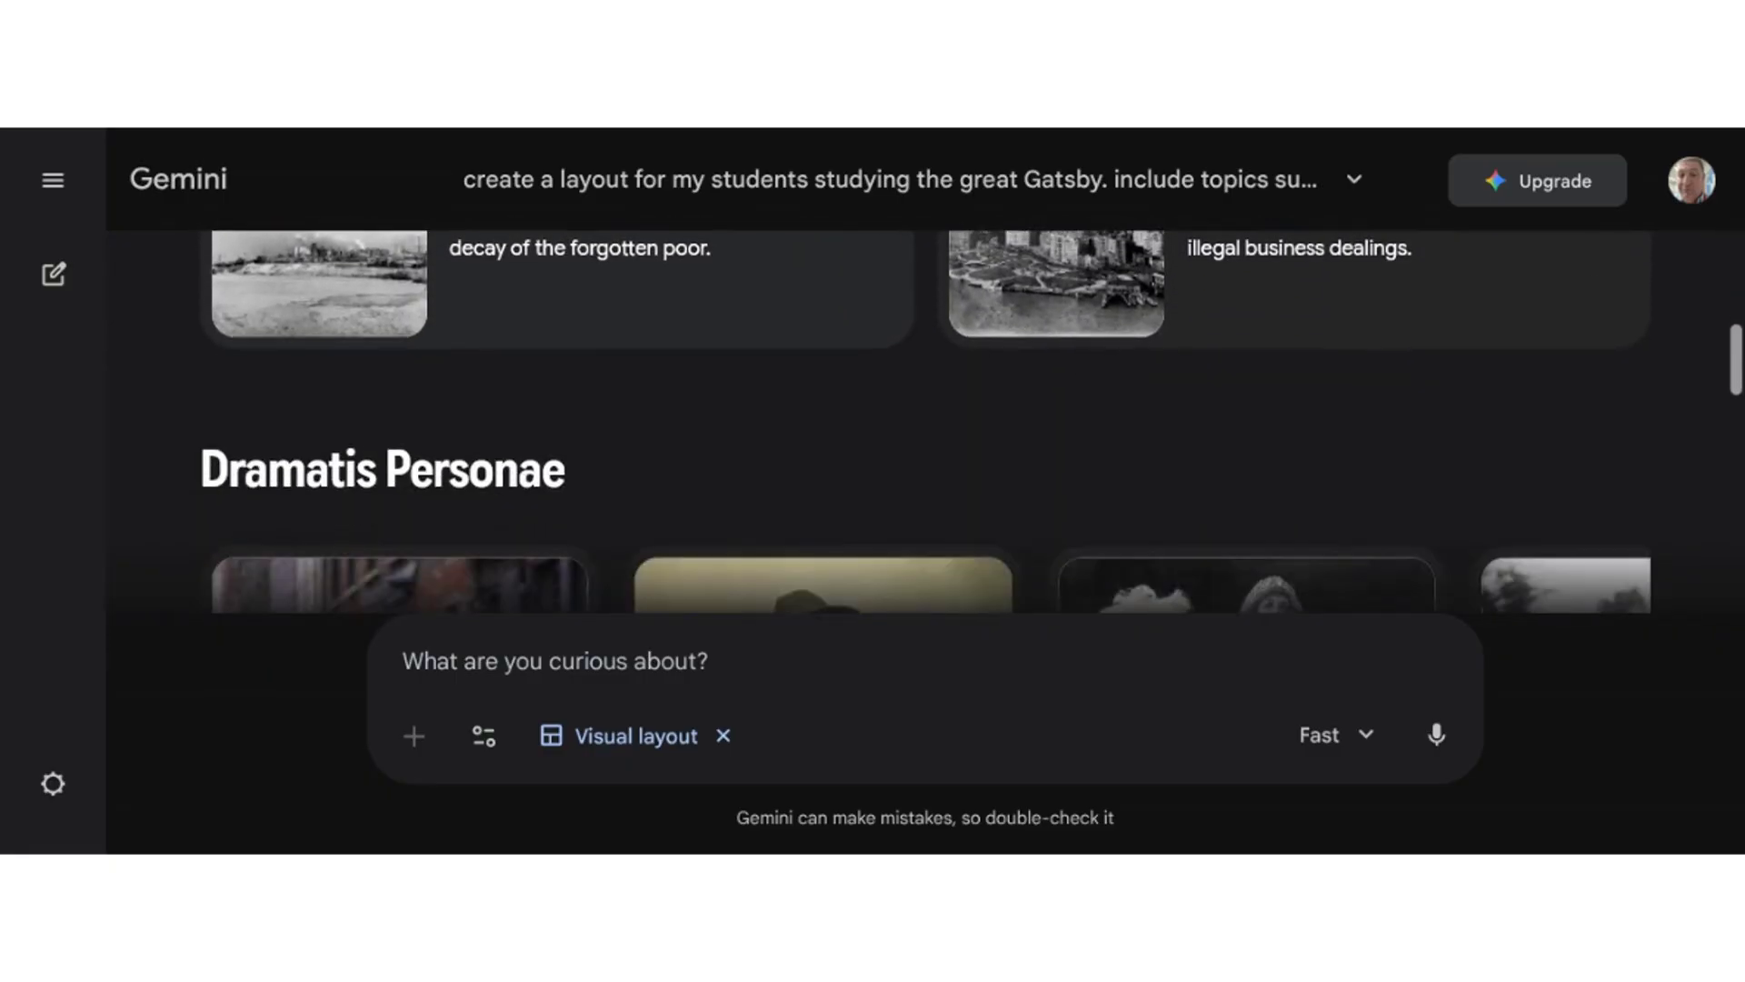
pyautogui.scroll(-4, 922, 423)
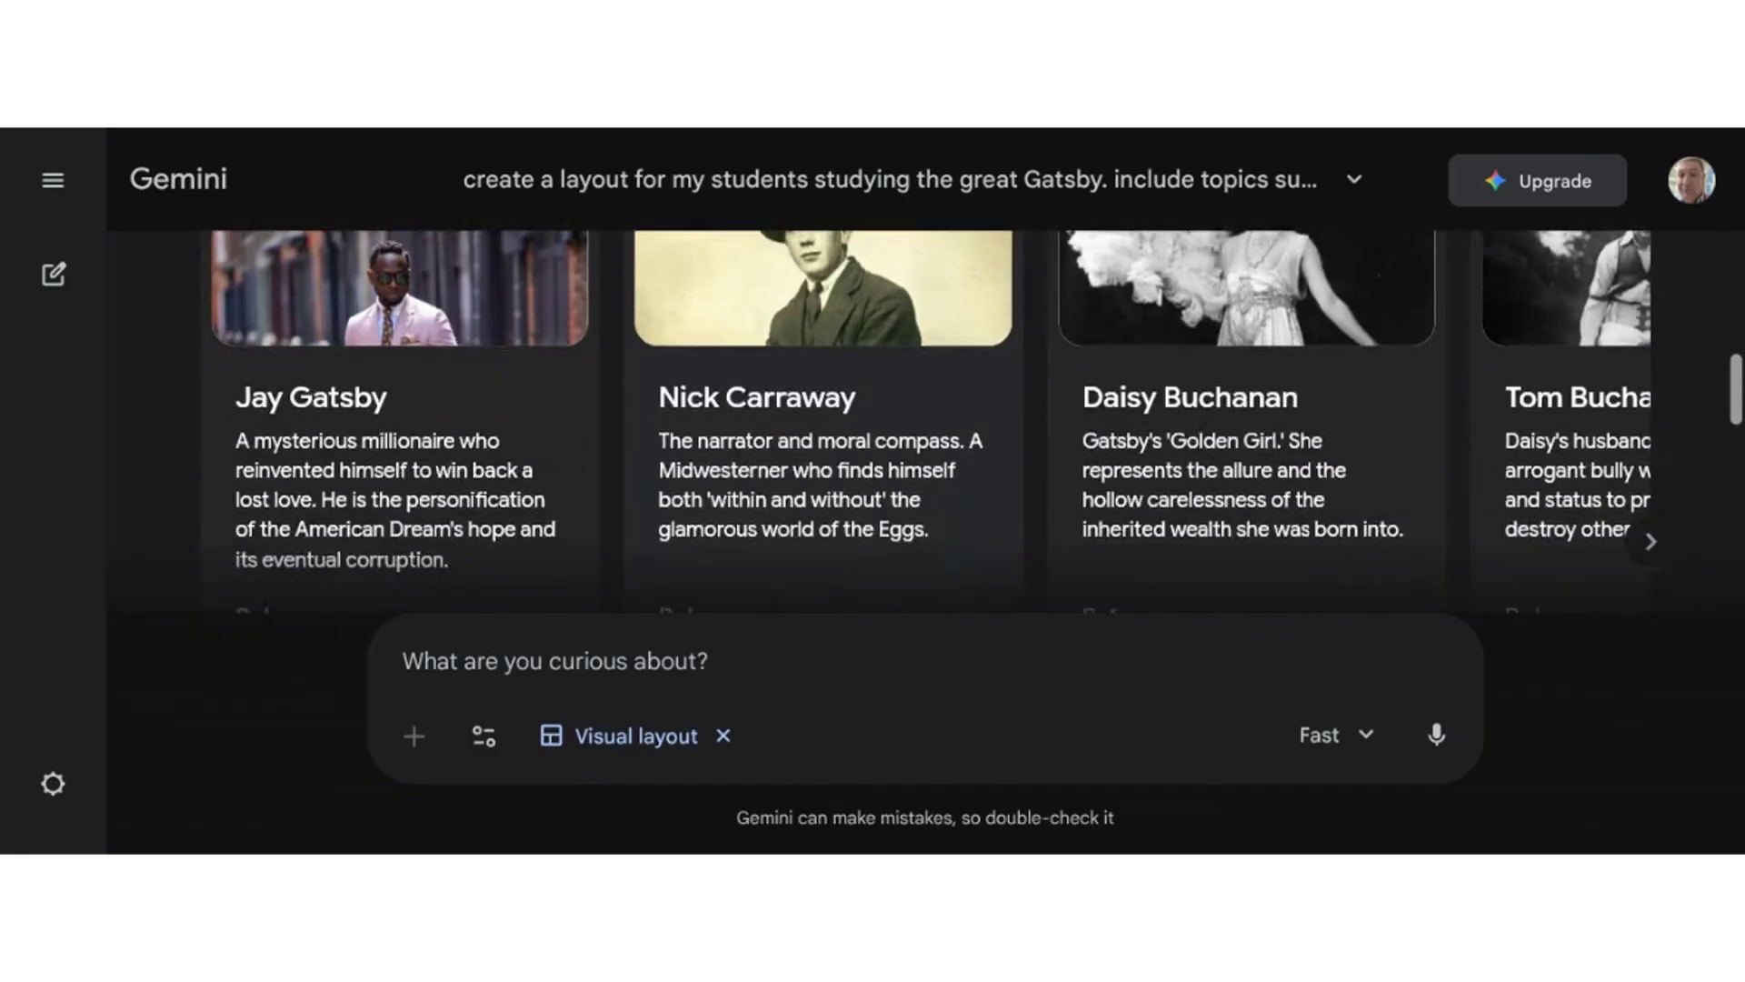
pyautogui.scroll(-4, 925, 423)
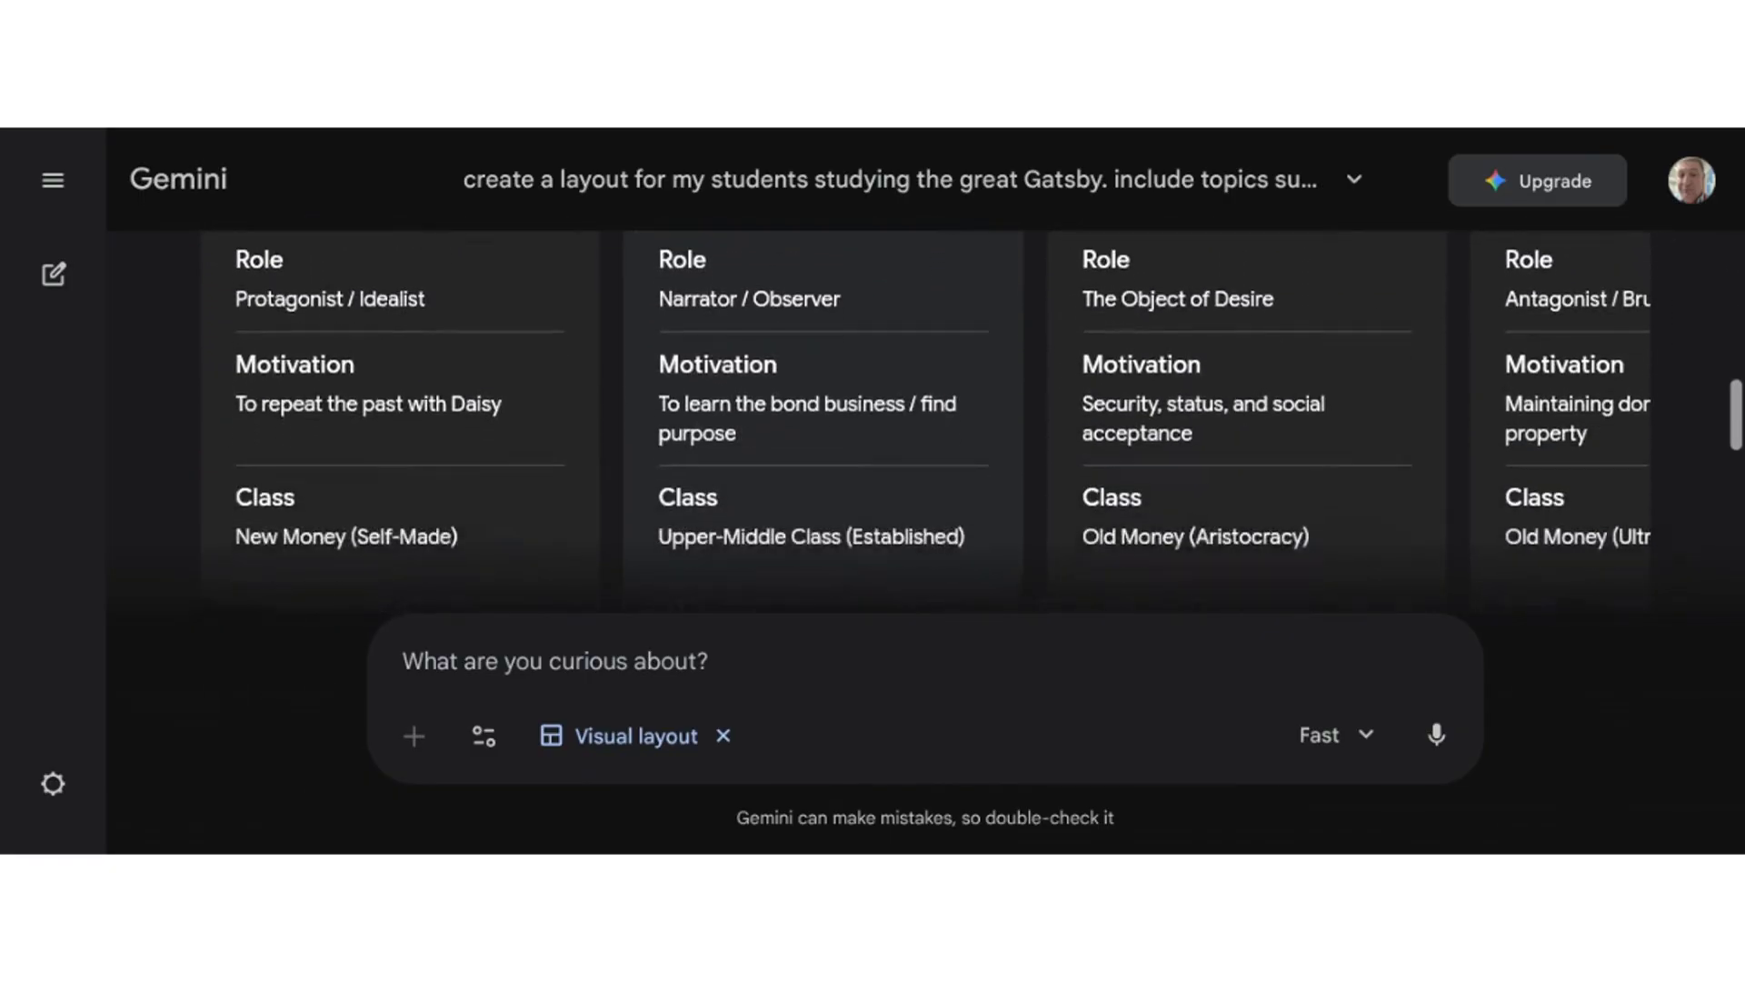
pyautogui.scroll(-3, 925, 423)
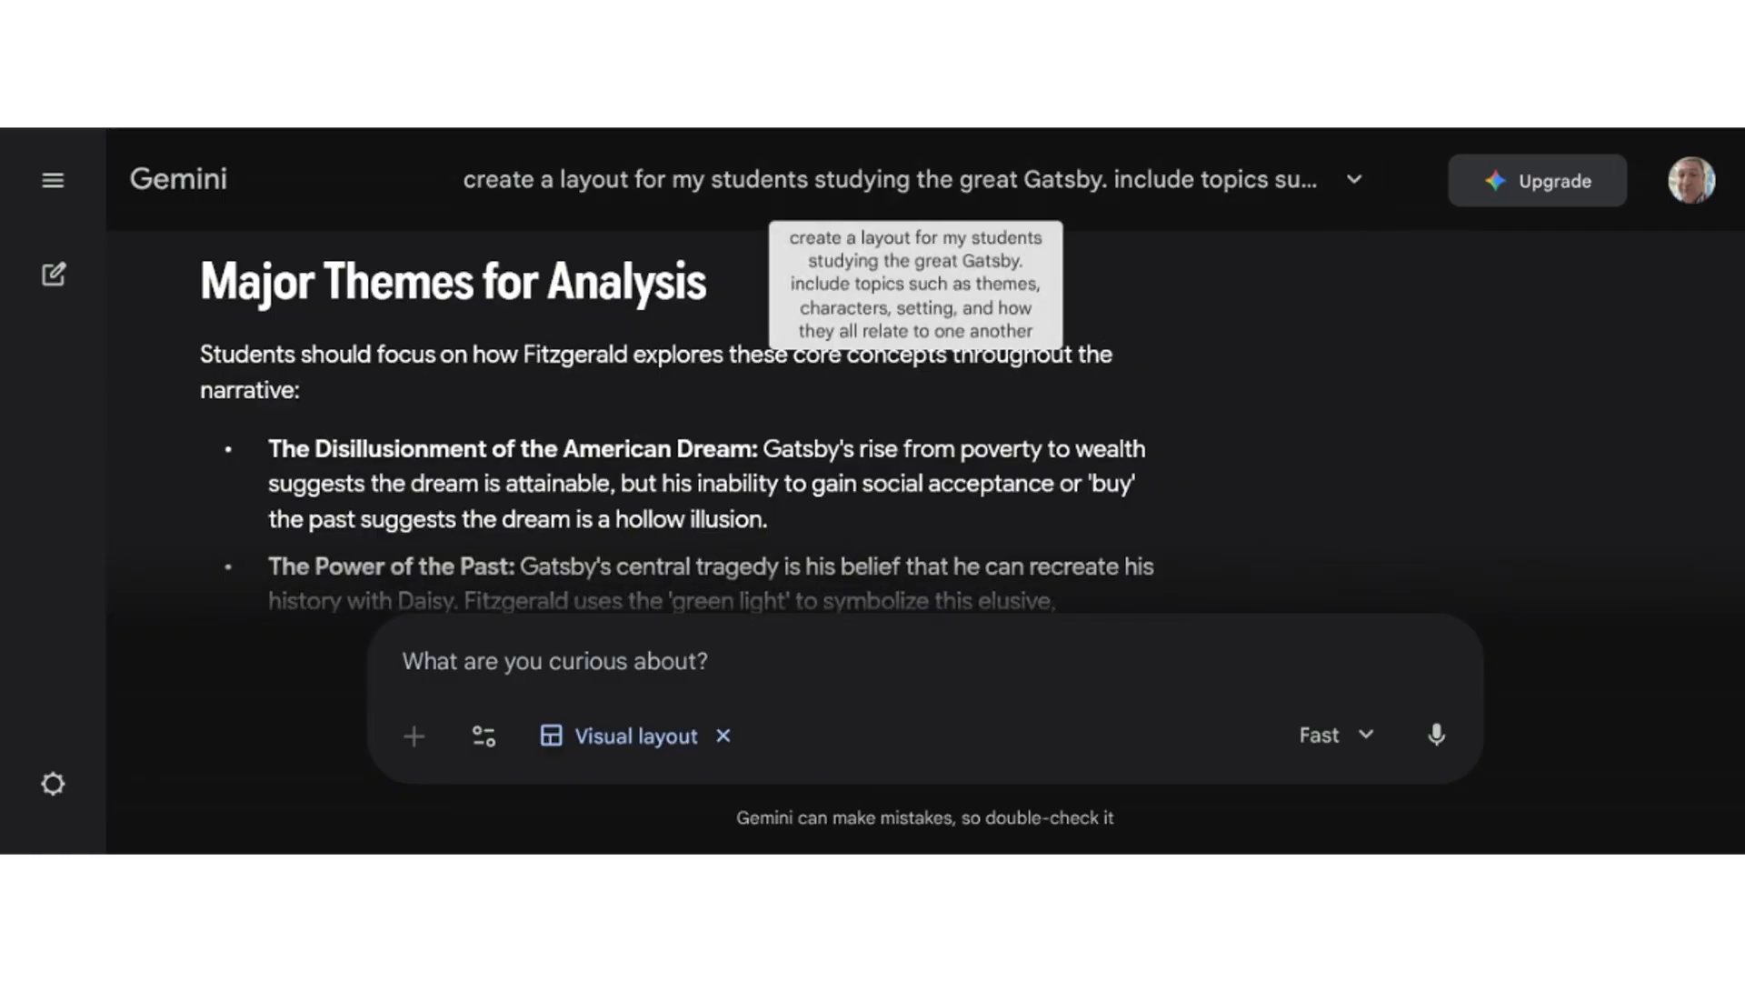
pyautogui.scroll(5, 925, 422)
pyautogui.scroll(5, 925, 409)
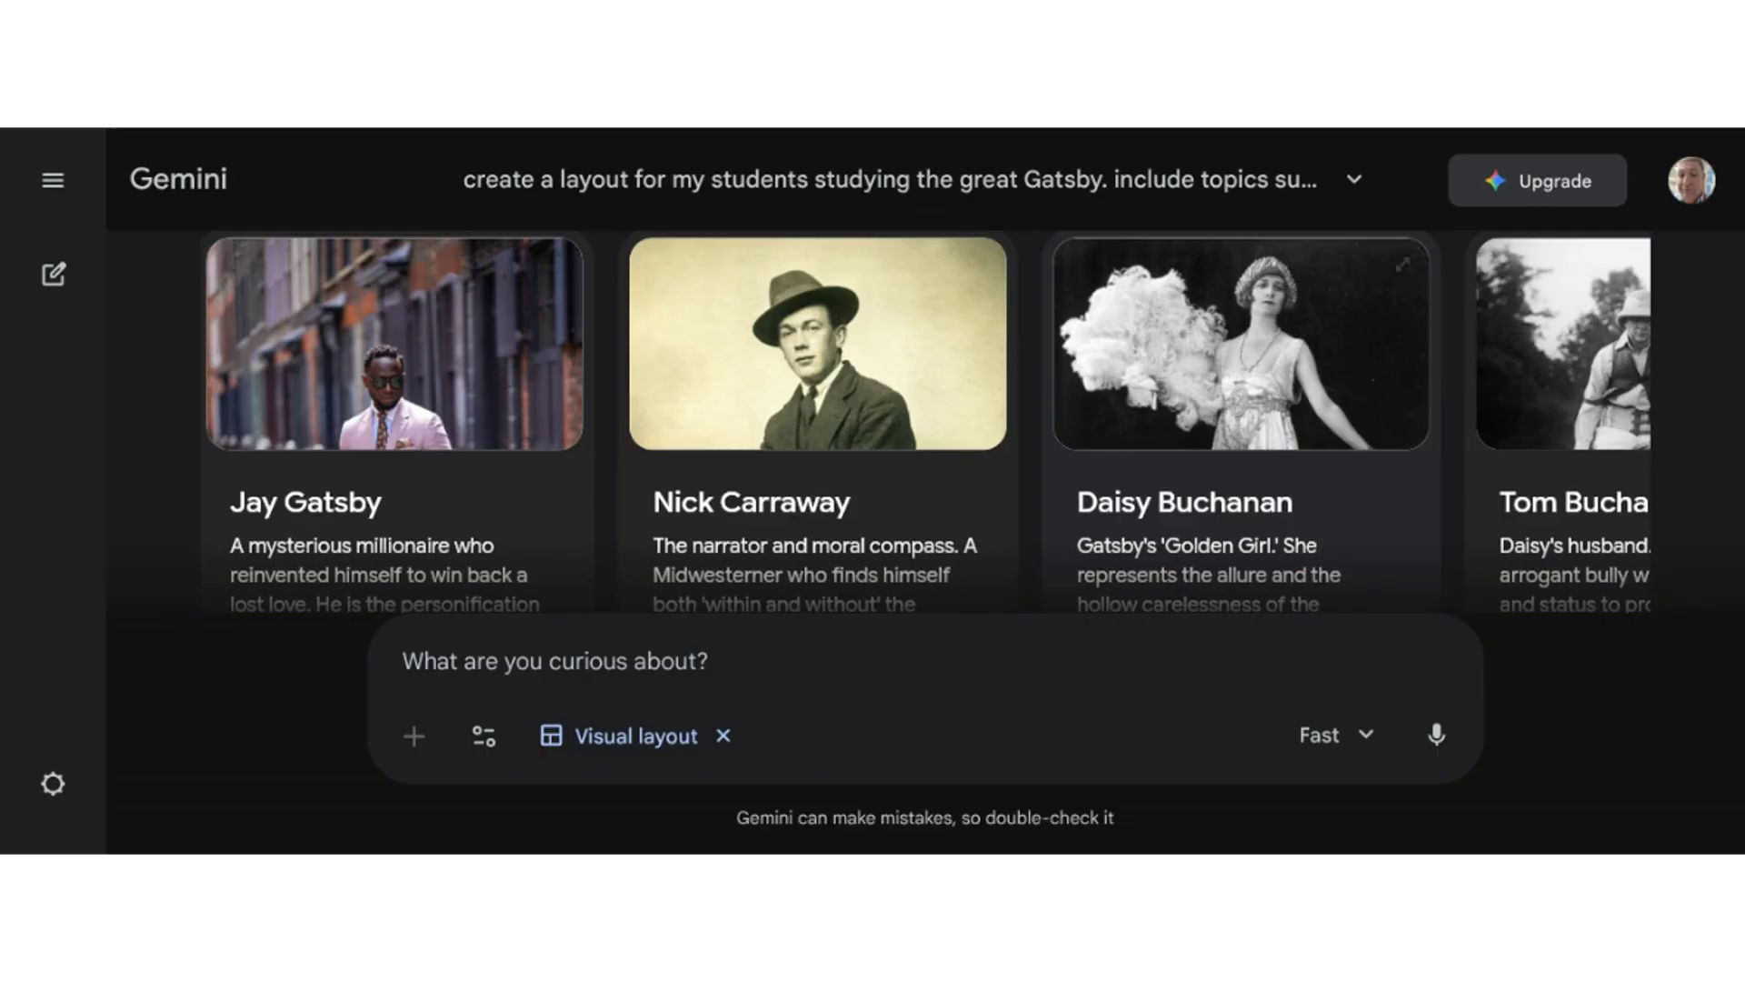
pyautogui.scroll(5, 926, 418)
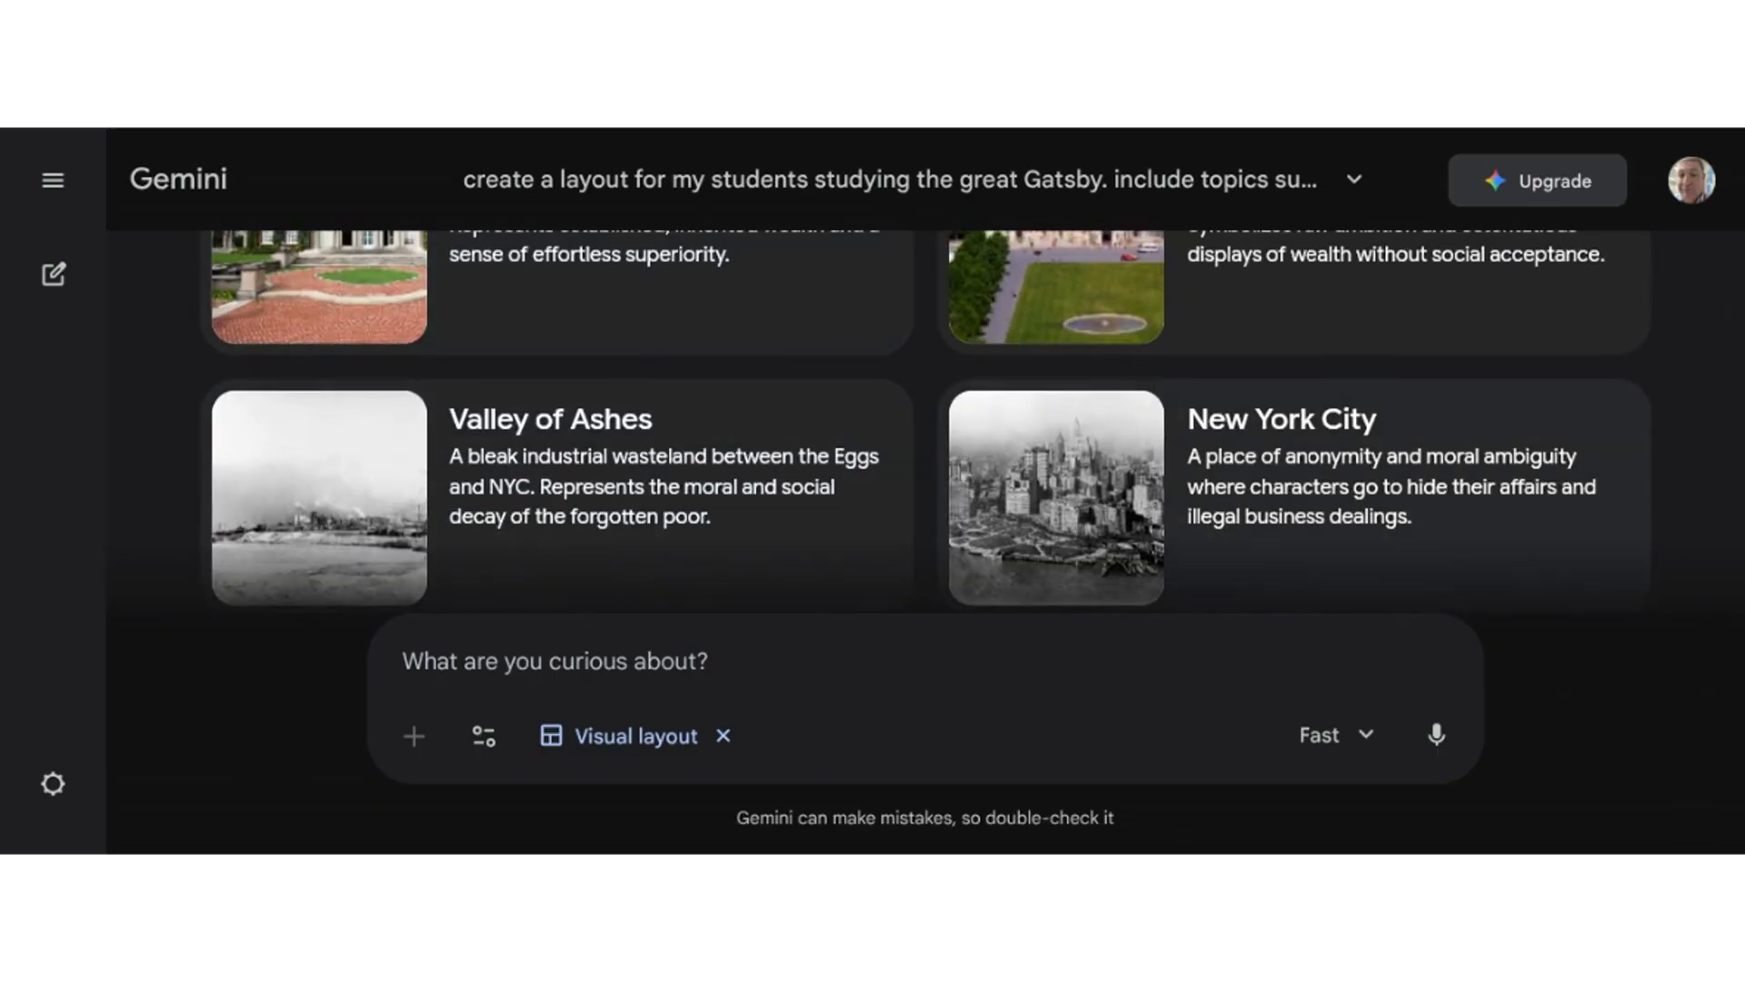
pyautogui.scroll(3, 926, 418)
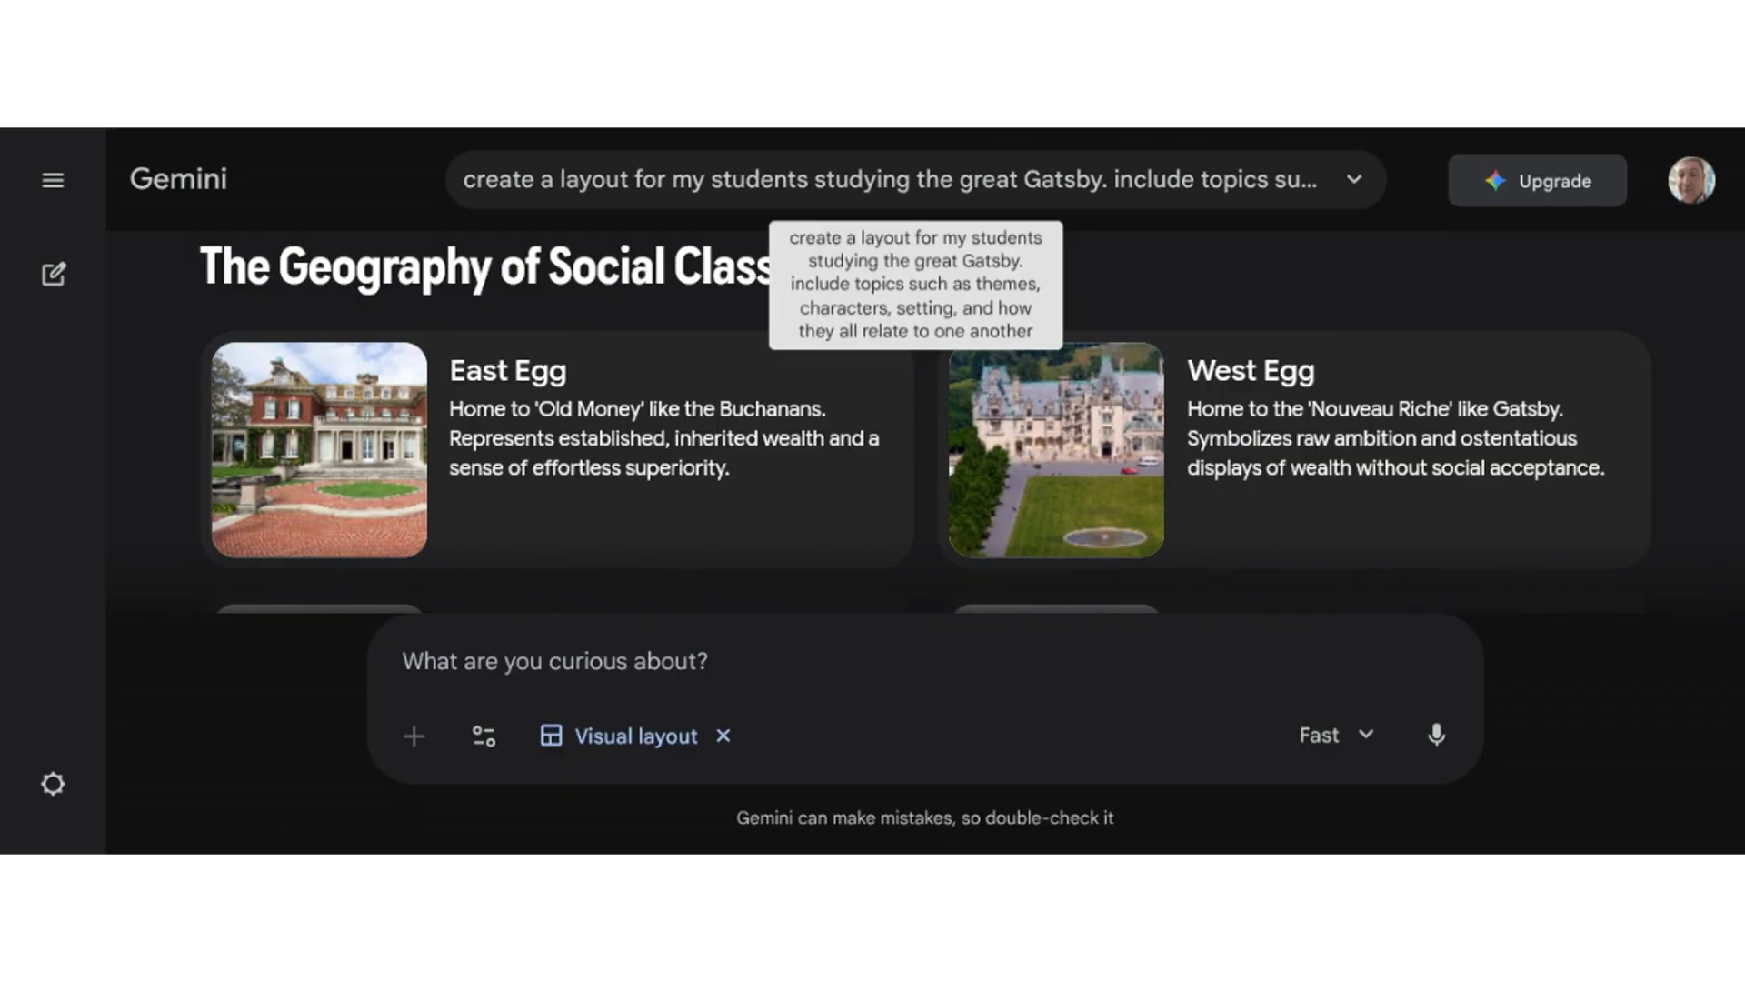
# Step: Rename the chat as "The Great Gatsby"
pyautogui.click(1354, 180)
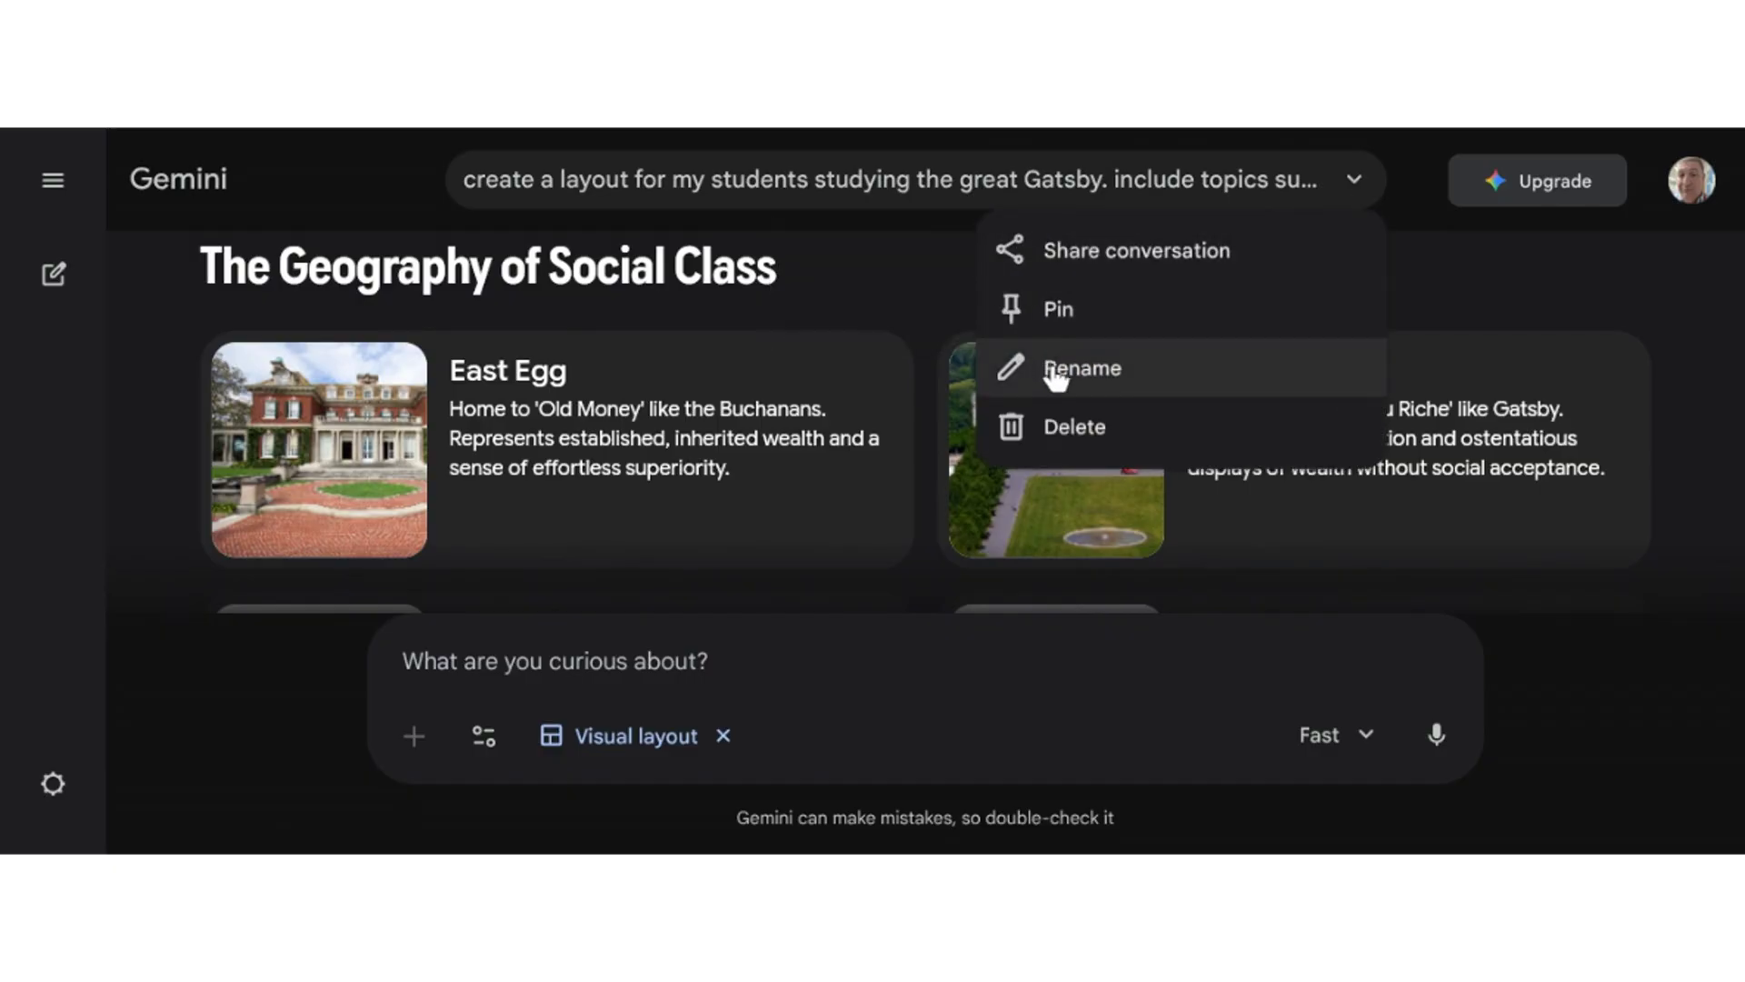
pyautogui.click(1055, 371)
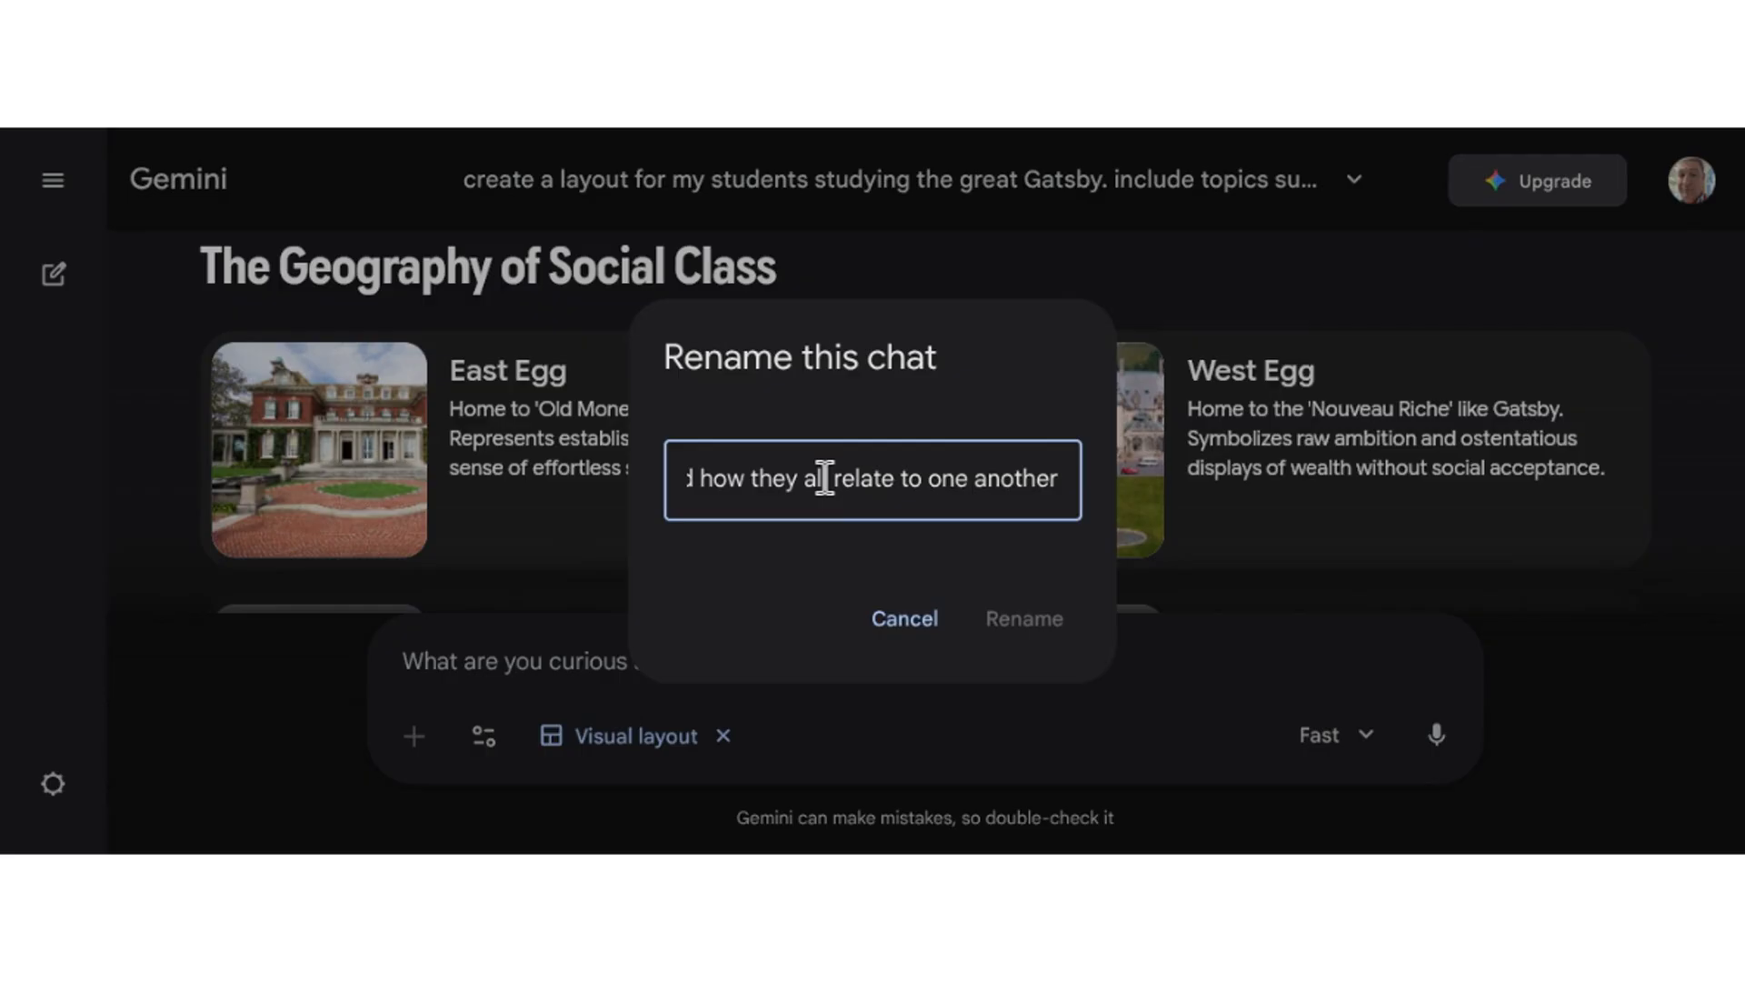
pyautogui.hotkey('ctrl', 'a')
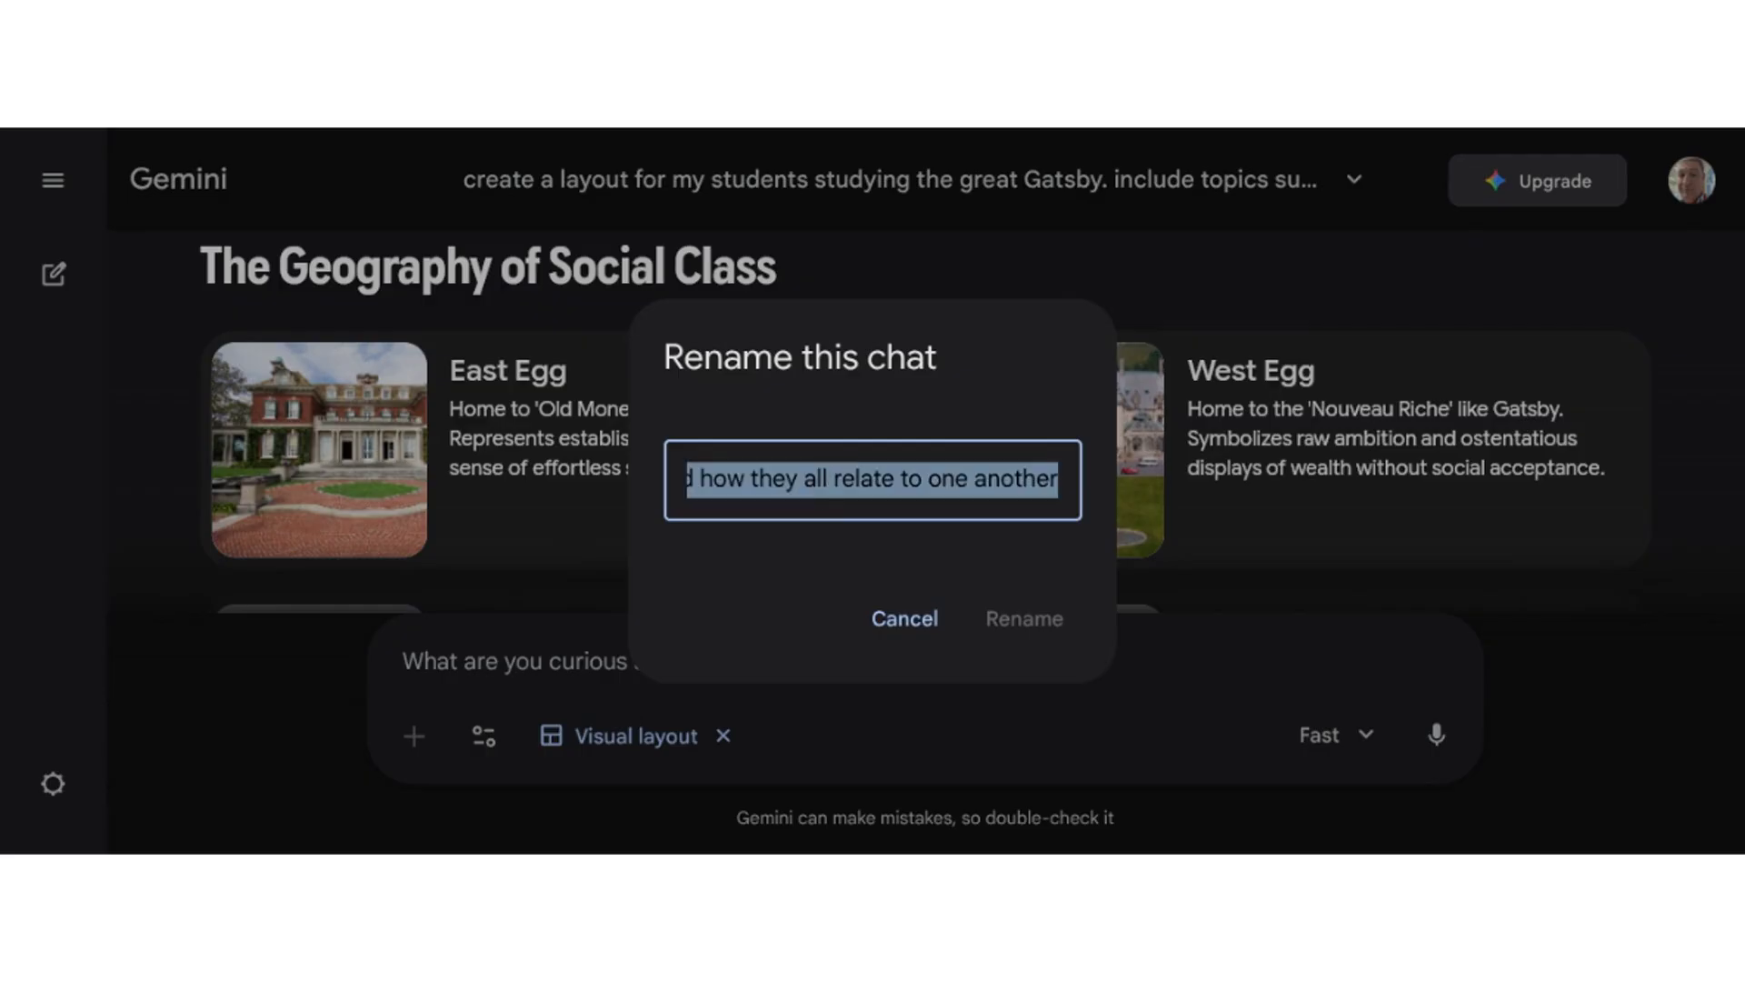
pyautogui.write('The Gre')
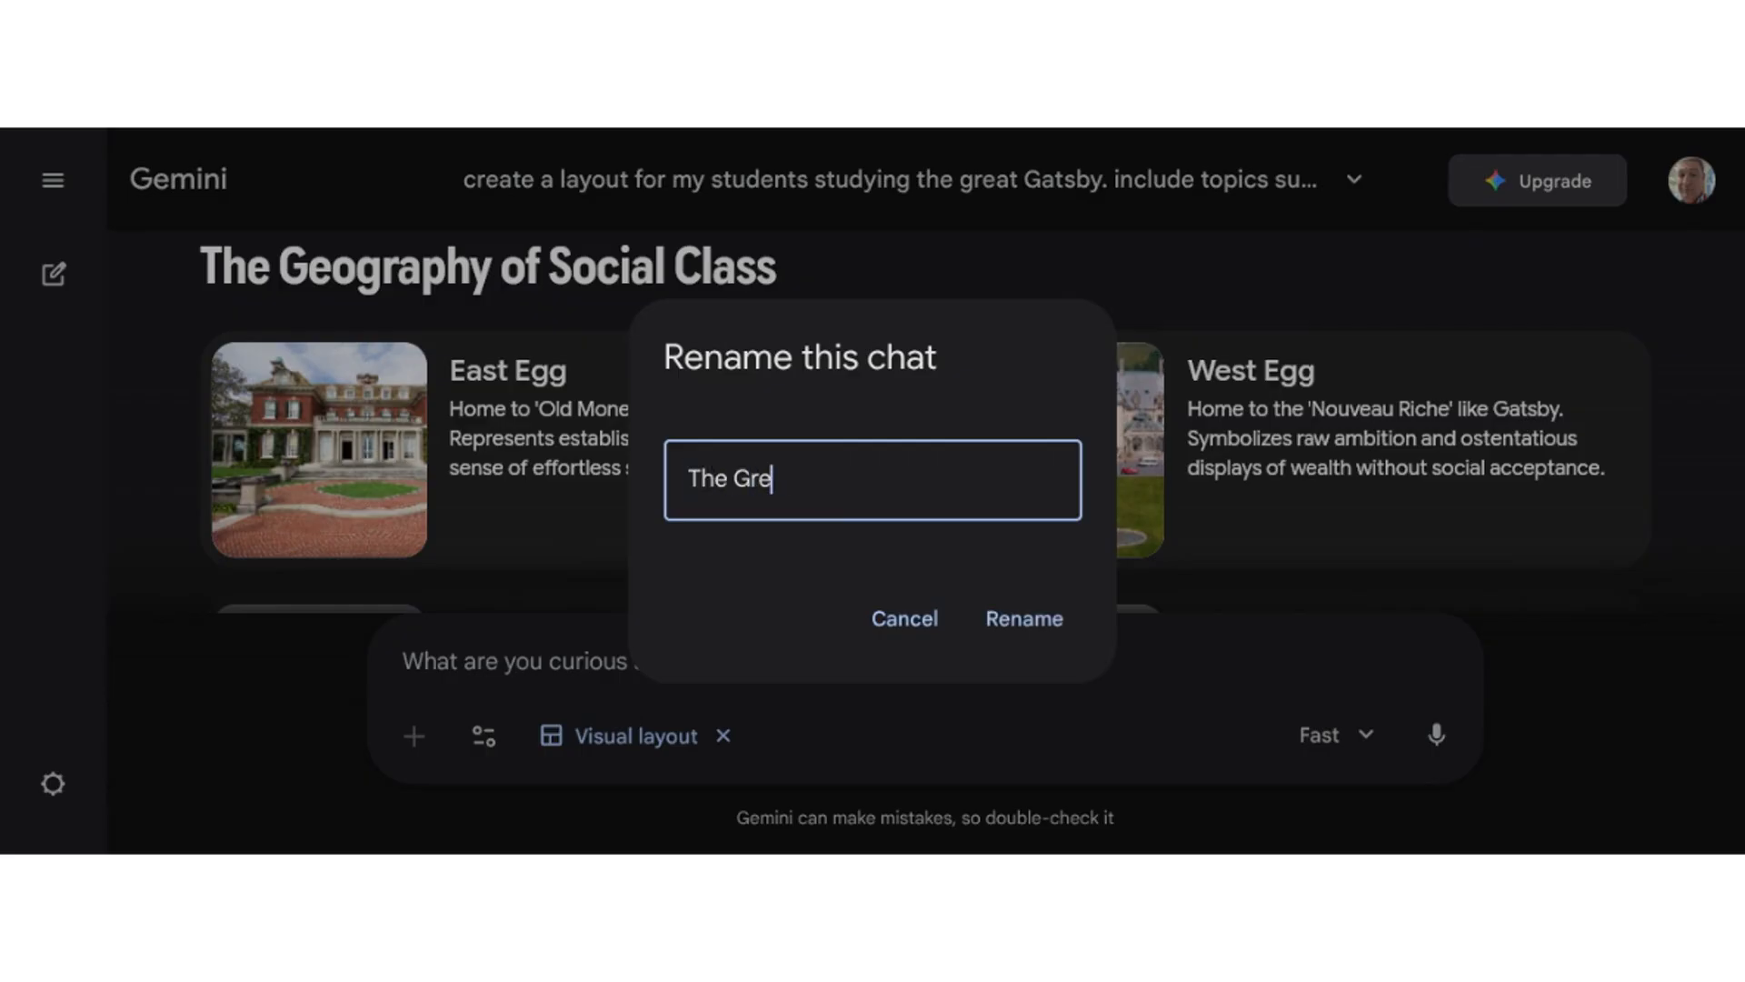
pyautogui.write('at Gatsby')
pyautogui.click(1006, 616)
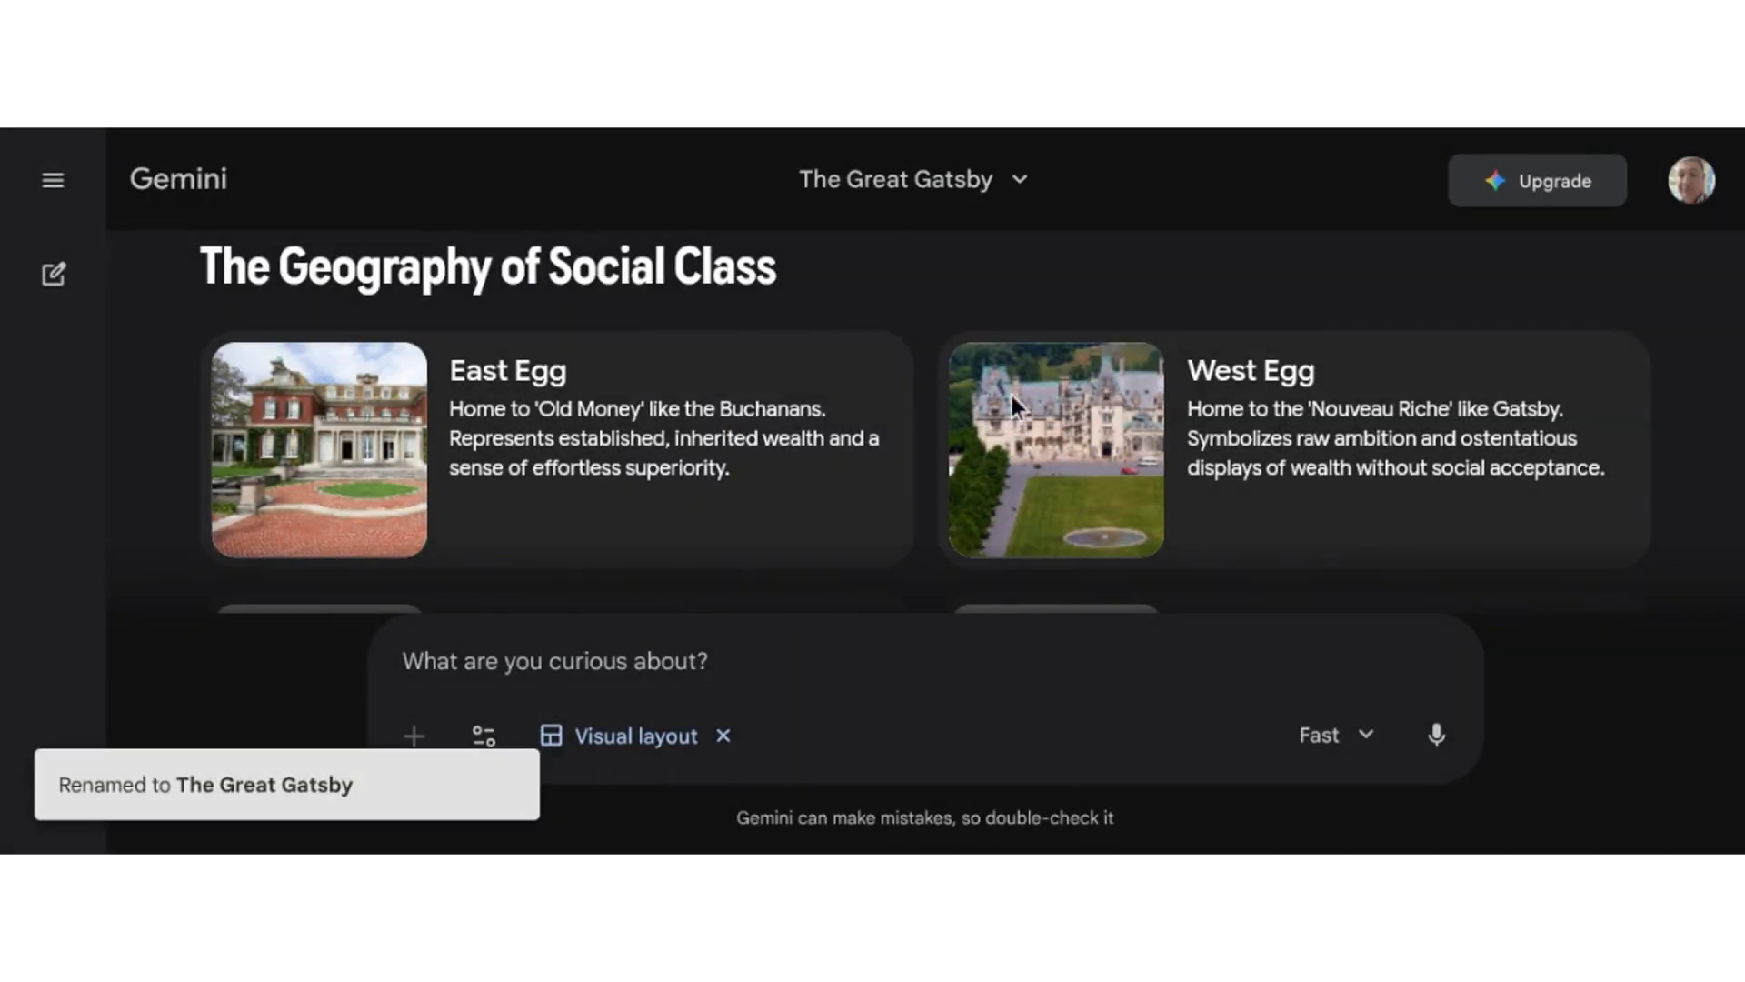
# Step: Generate a shareable public link for the Great Gatsby conversation and close the sharing dialog
pyautogui.click(1021, 186)
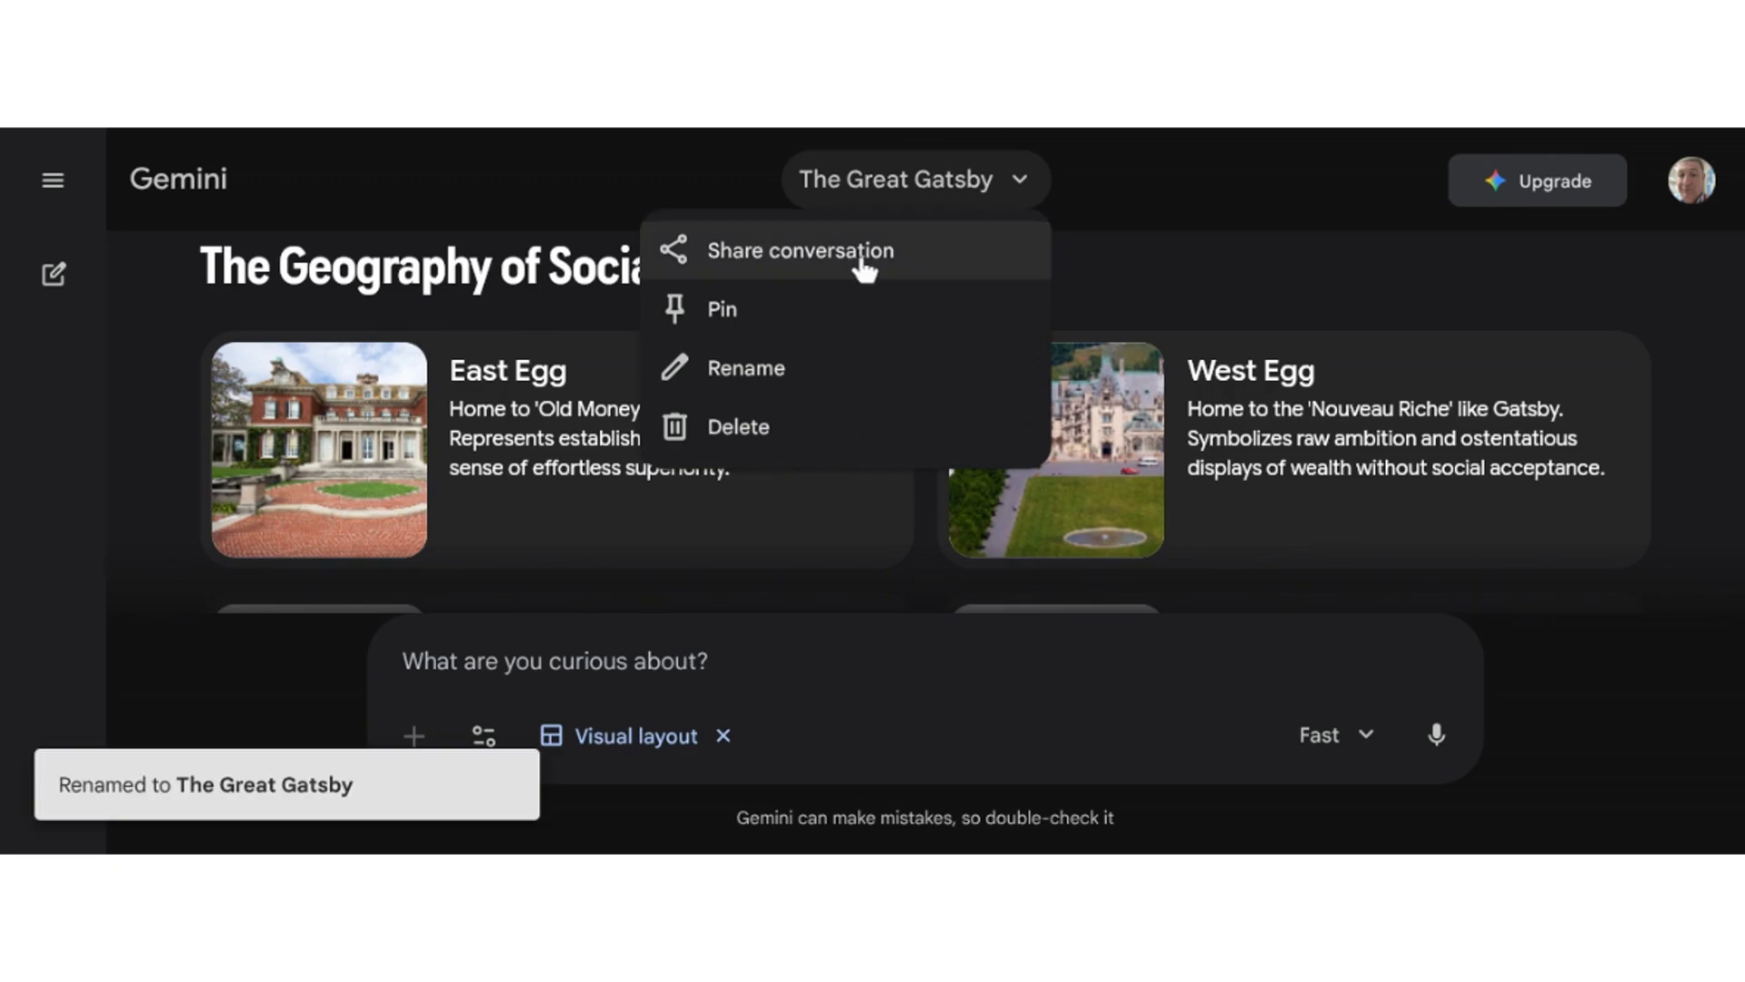
pyautogui.click(807, 261)
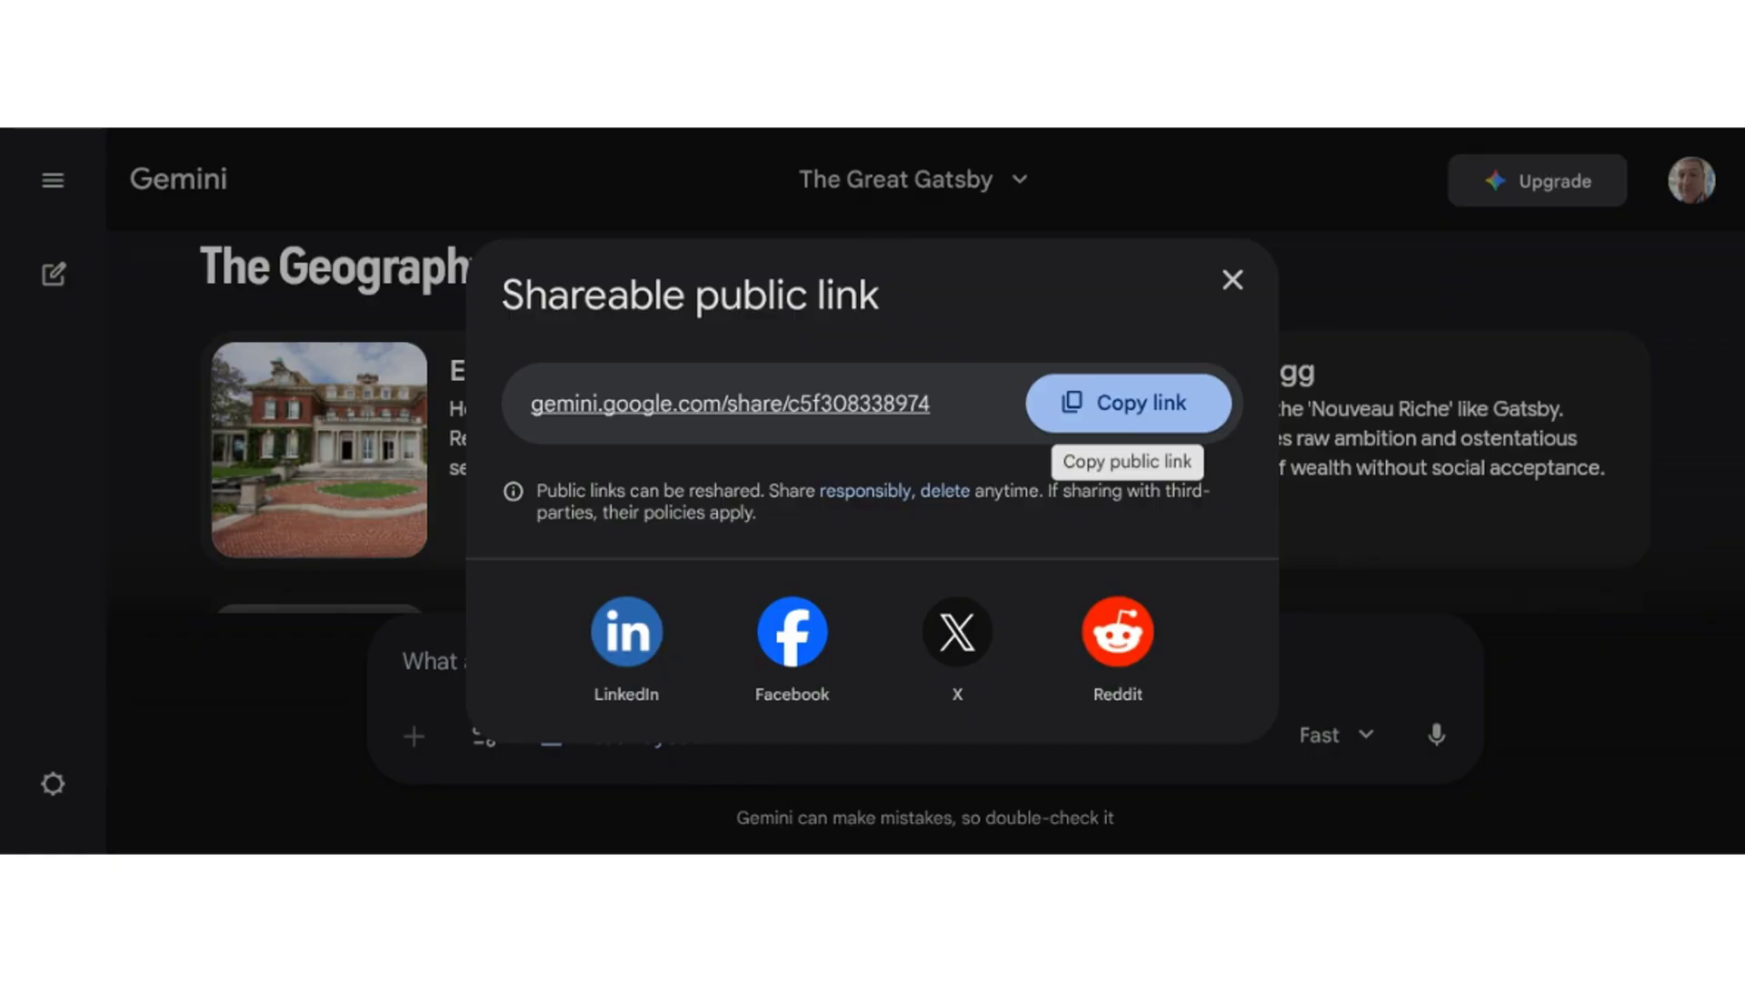
pyautogui.click(1232, 282)
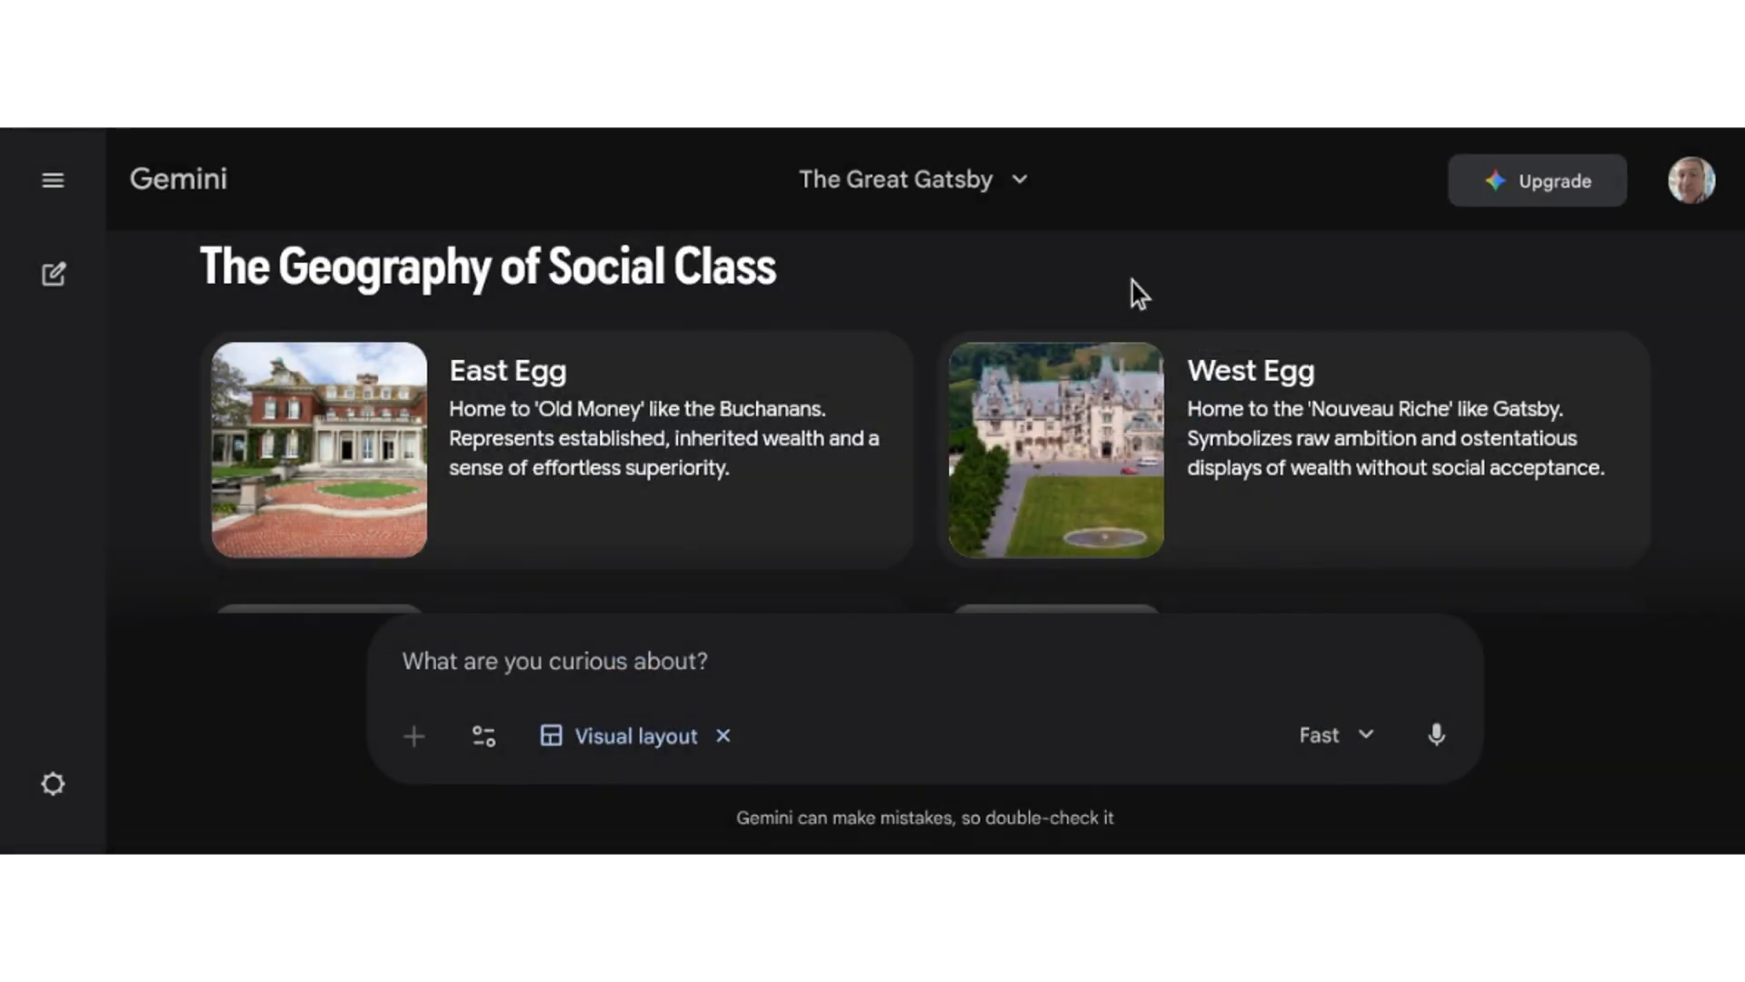
# Step: Review the location cards and the characters' descriptions, roles, motivations and classes in the layout
pyautogui.scroll(-5, 1122, 276)
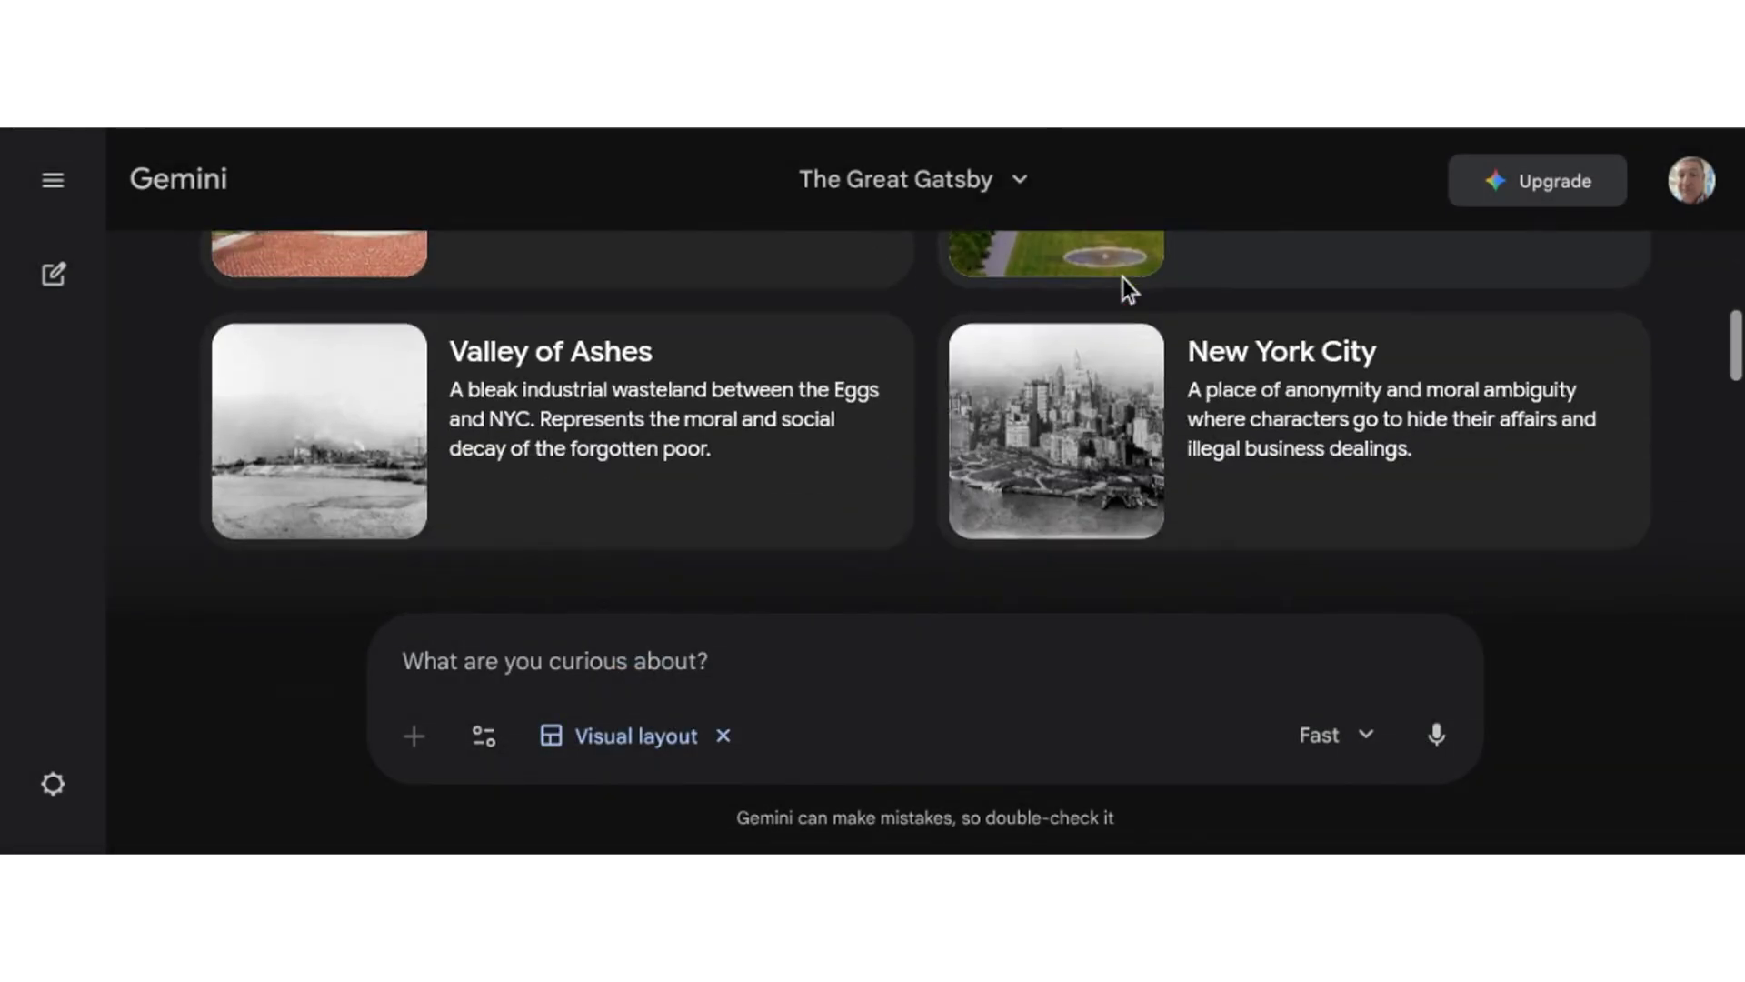
pyautogui.scroll(-5, 1121, 276)
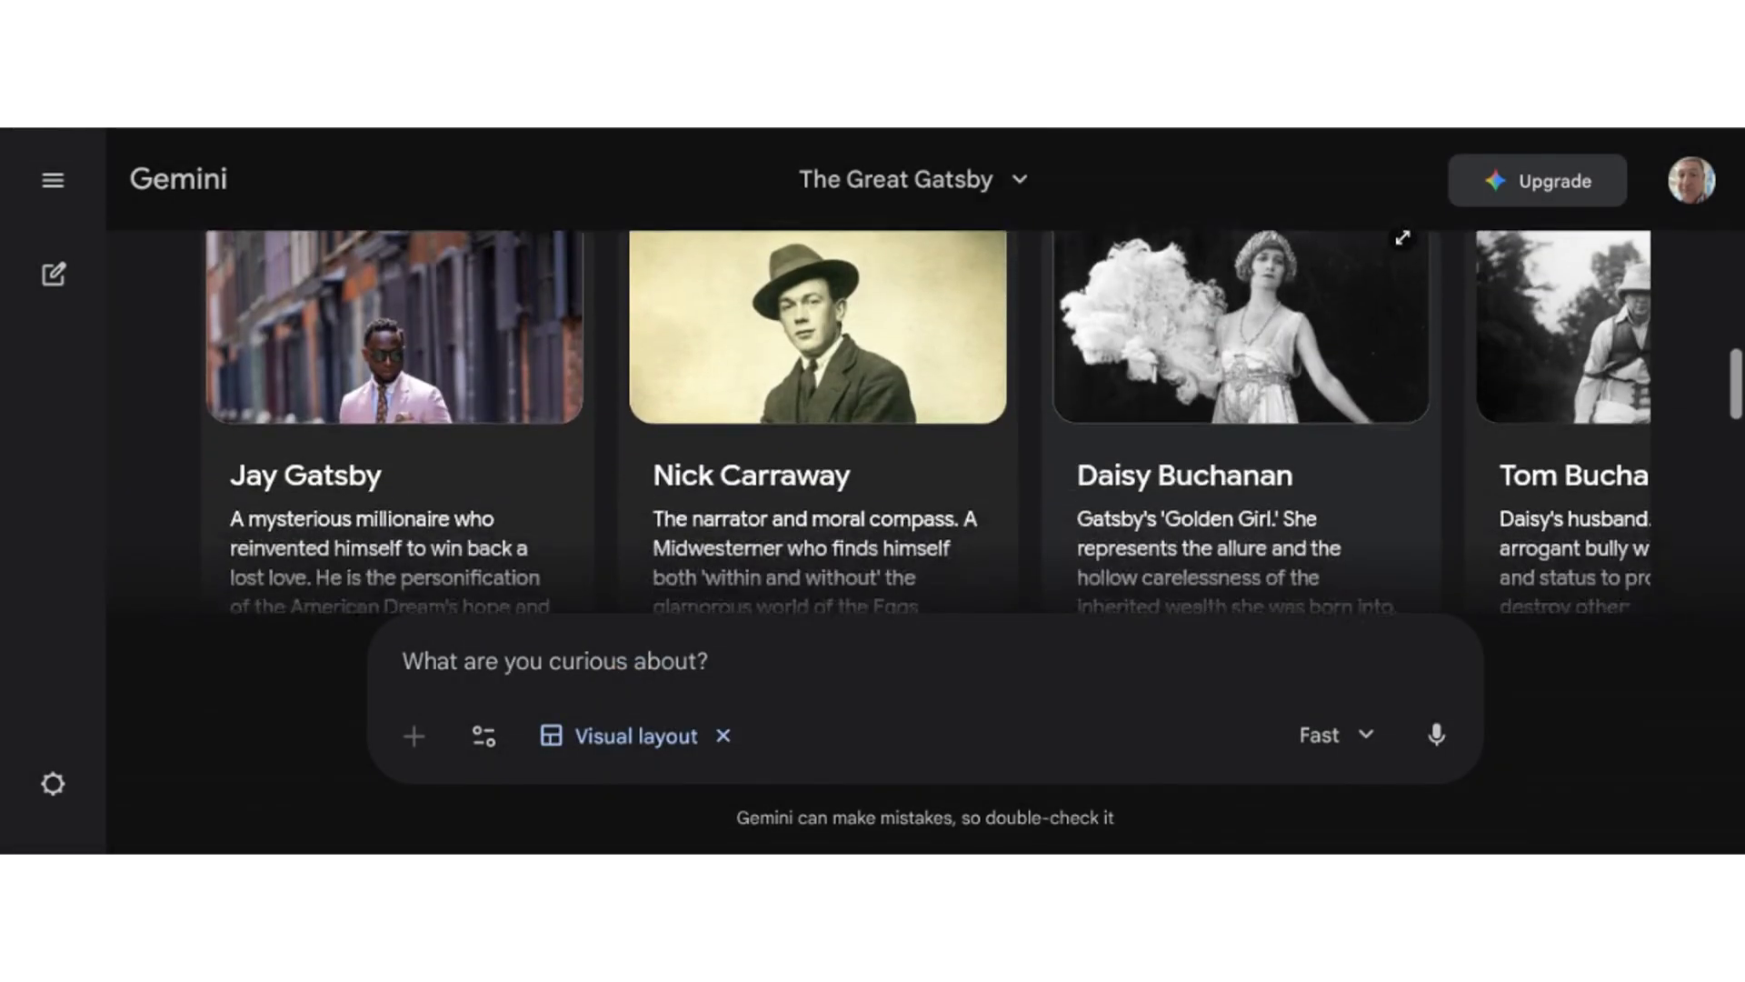
pyautogui.scroll(-3, 926, 421)
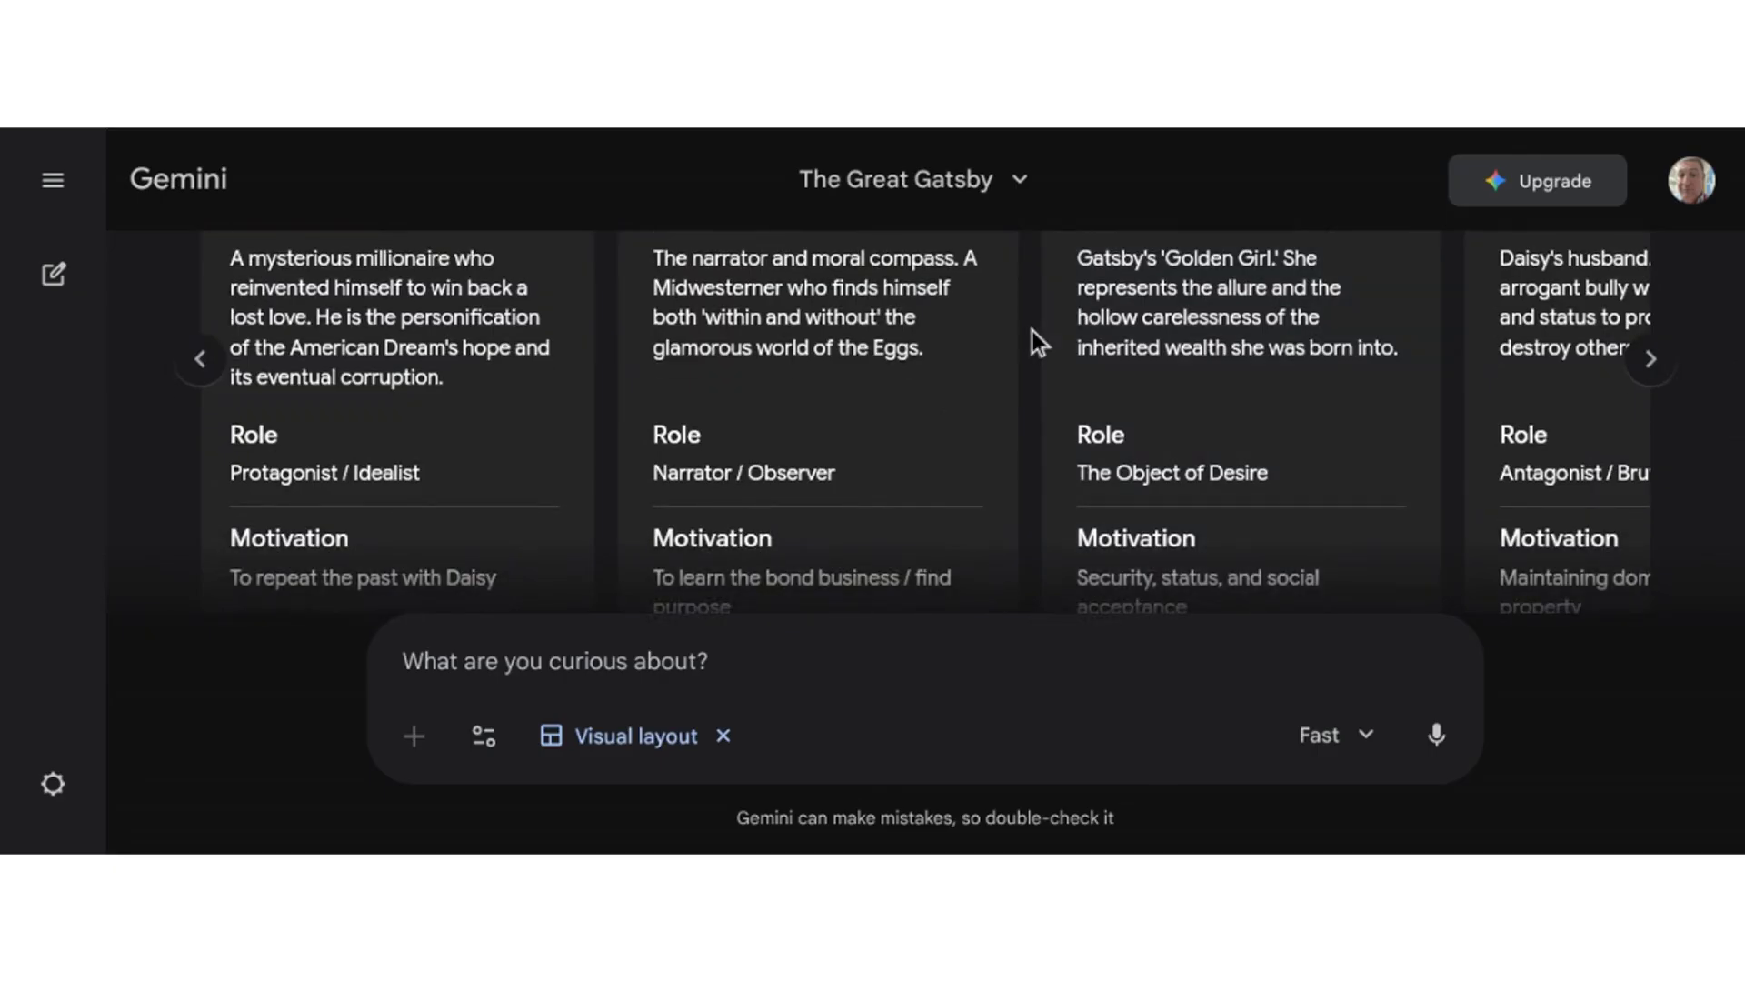
pyautogui.scroll(-2, 1033, 330)
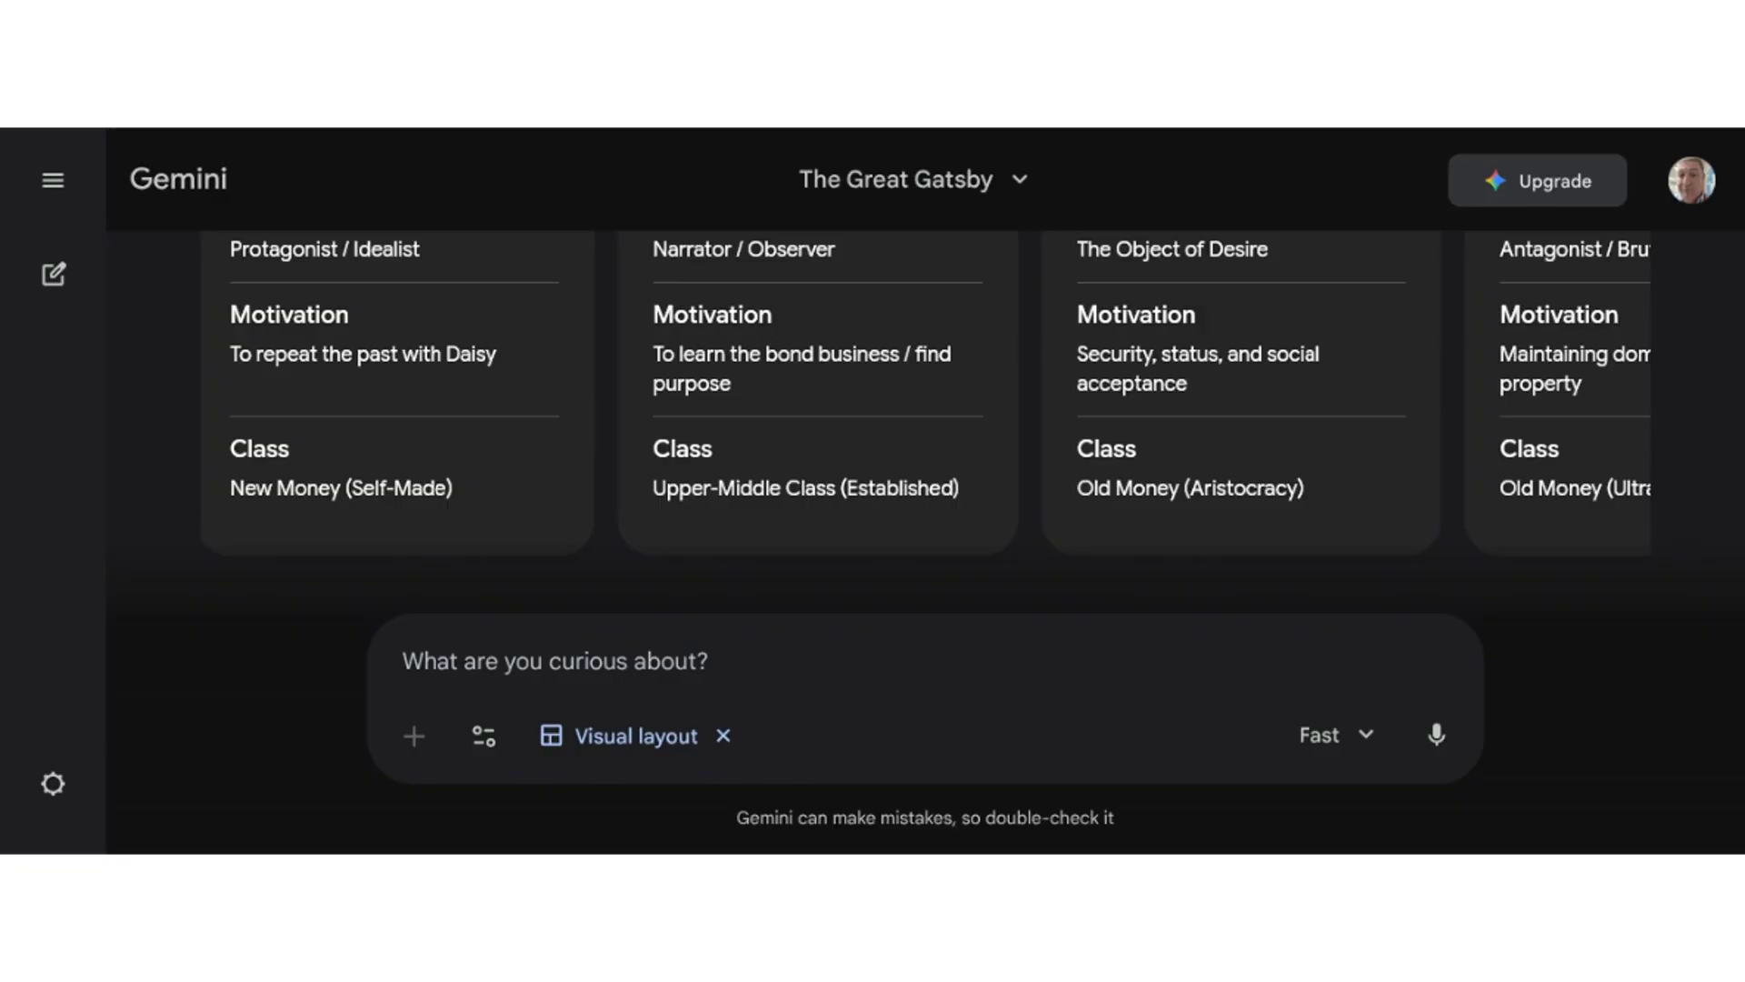
pyautogui.scroll(-1, 973, 387)
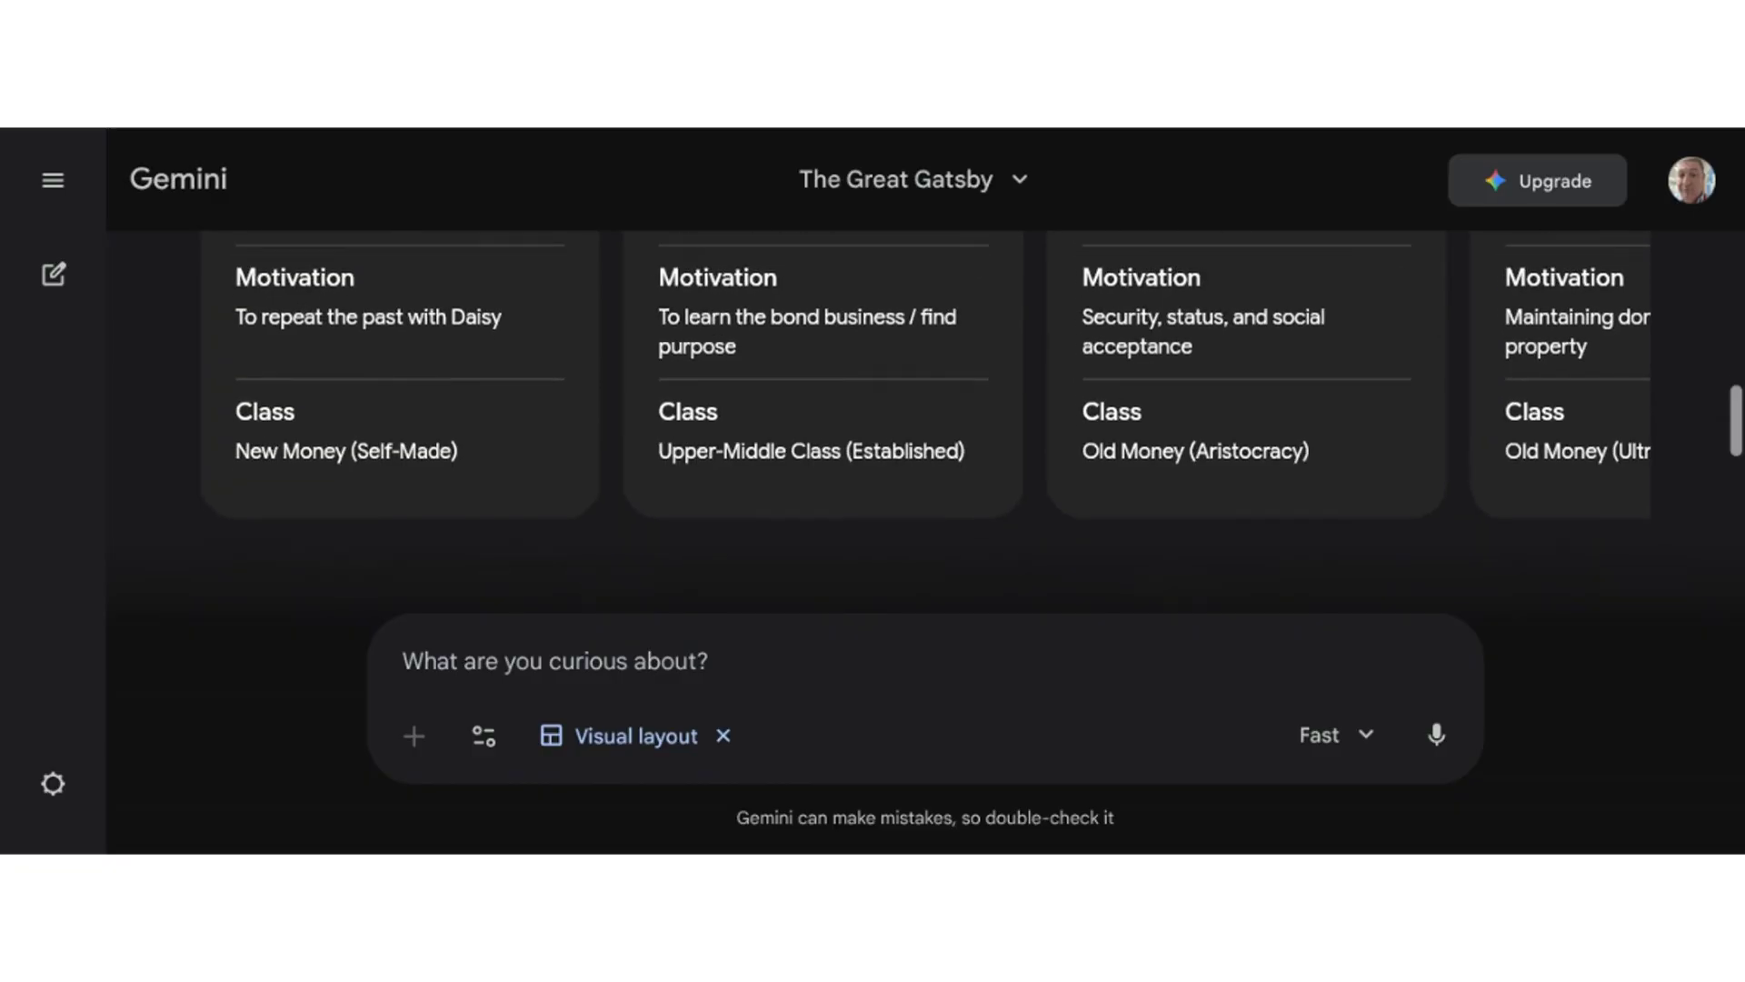